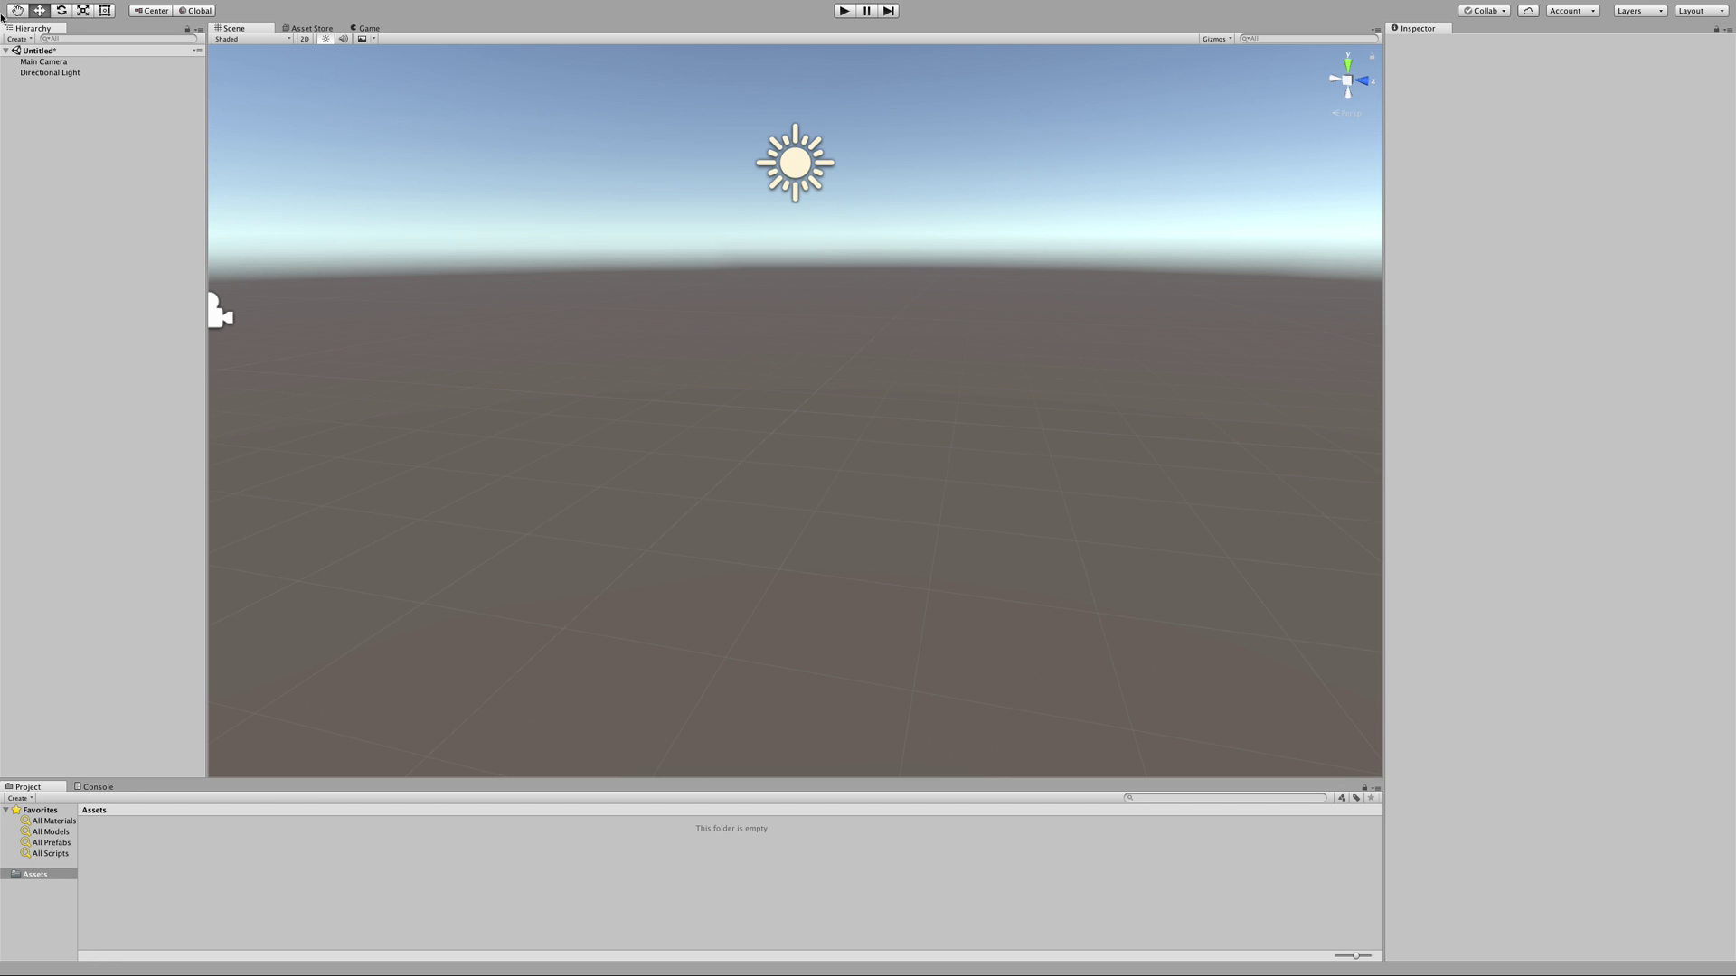
Step: Add a cube to the scene
{"action": "left_click", "coordinate": [18, 39]}
{"action": "mouse_move", "coordinate": [41, 73]}
{"action": "left_click", "coordinate": [133, 74]}
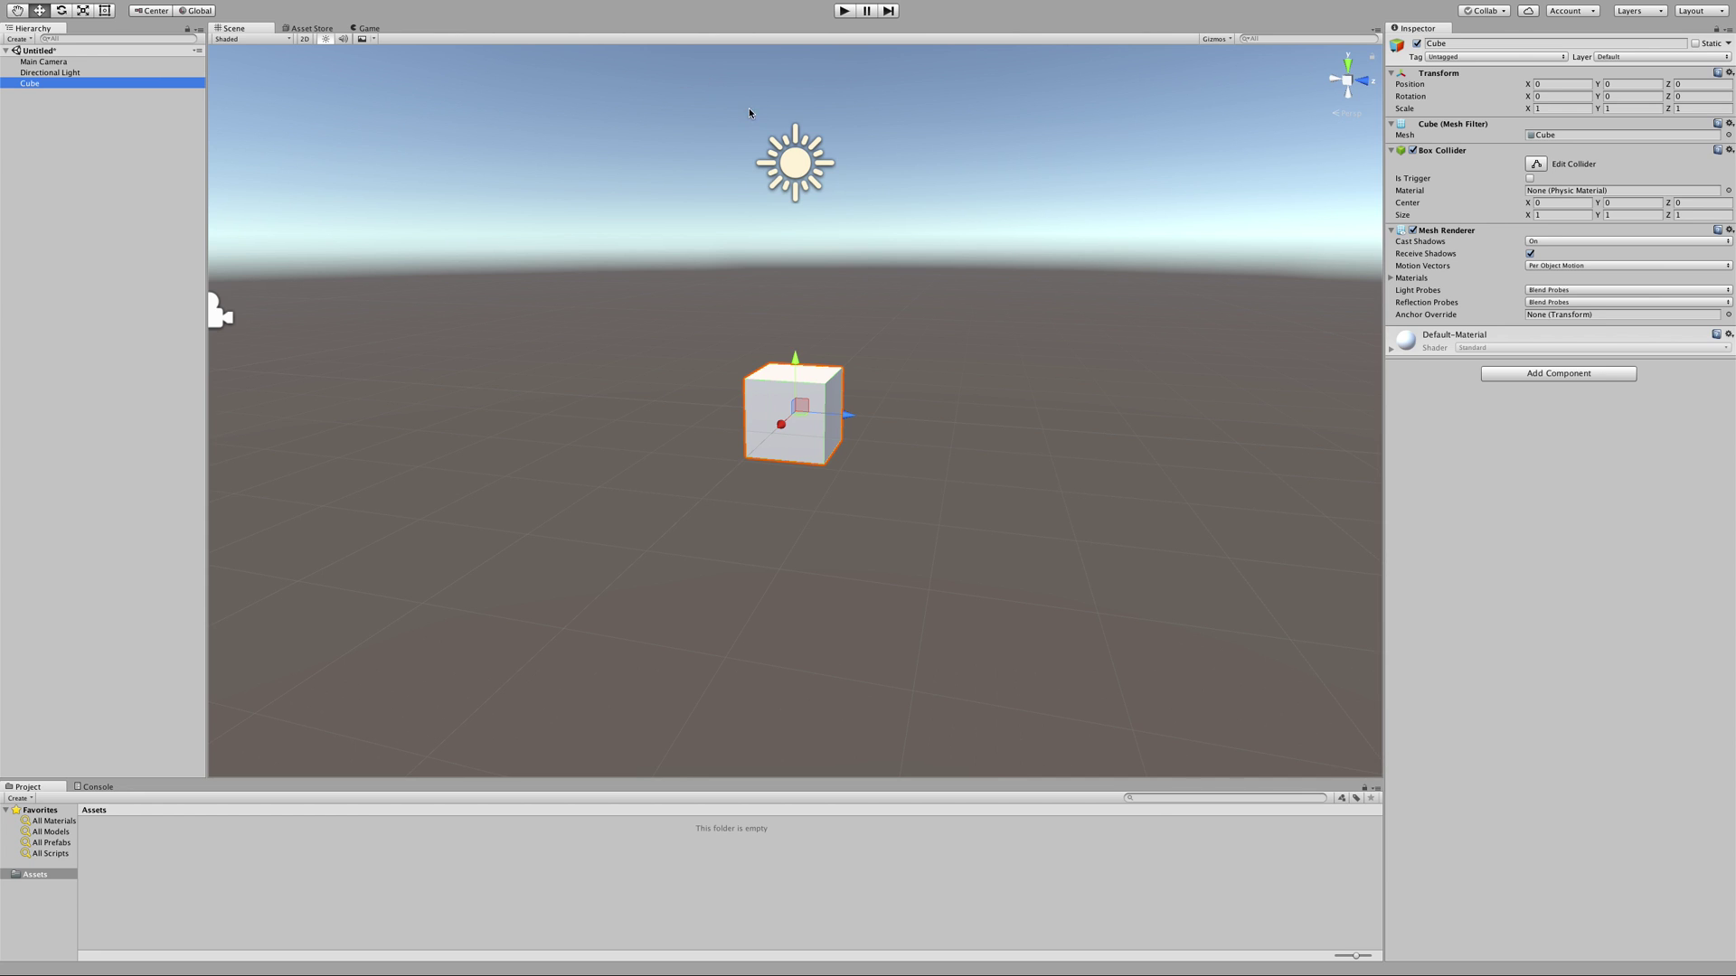
Step: Select the directional light, the main camera and the cube one after another in the scene to inspect their properties
{"action": "left_click", "coordinate": [795, 162]}
{"action": "left_click", "coordinate": [222, 313]}
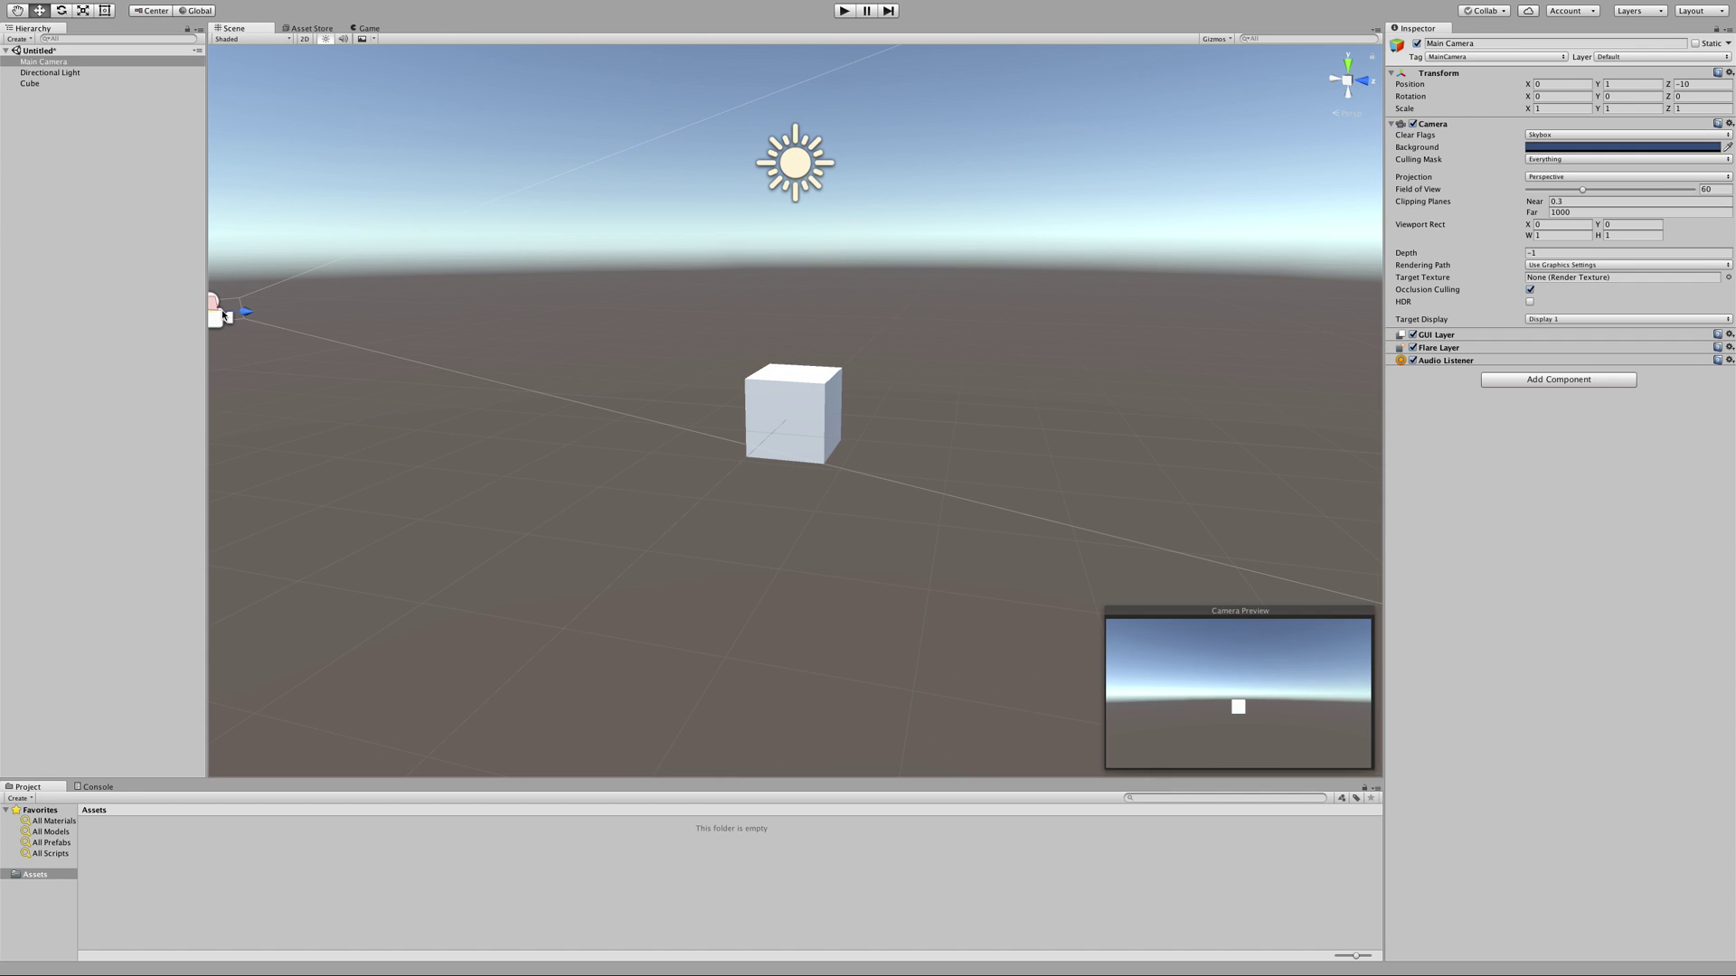
{"action": "left_click", "coordinate": [768, 381]}
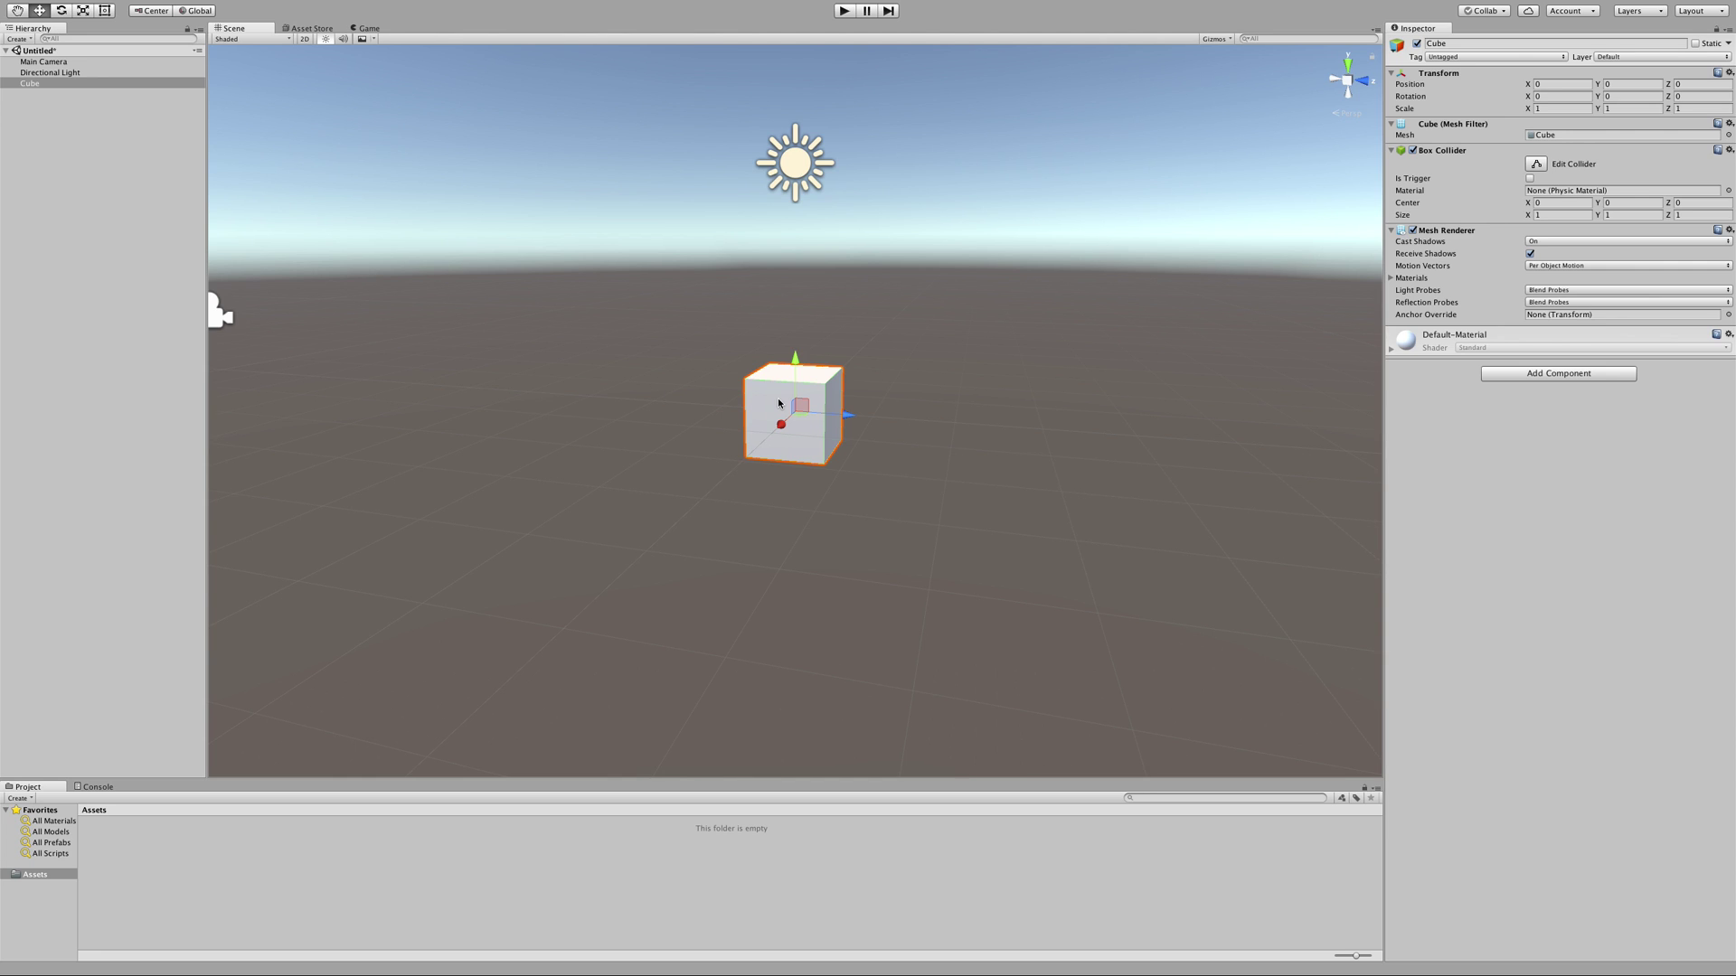
Step: Orbit the scene view around the cube to examine it from several sides and heights
{"action": "key", "text": "alt"}
{"action": "left_click_drag", "start_coordinate": [923, 301], "coordinate": [1077, 314], "text": "alt"}
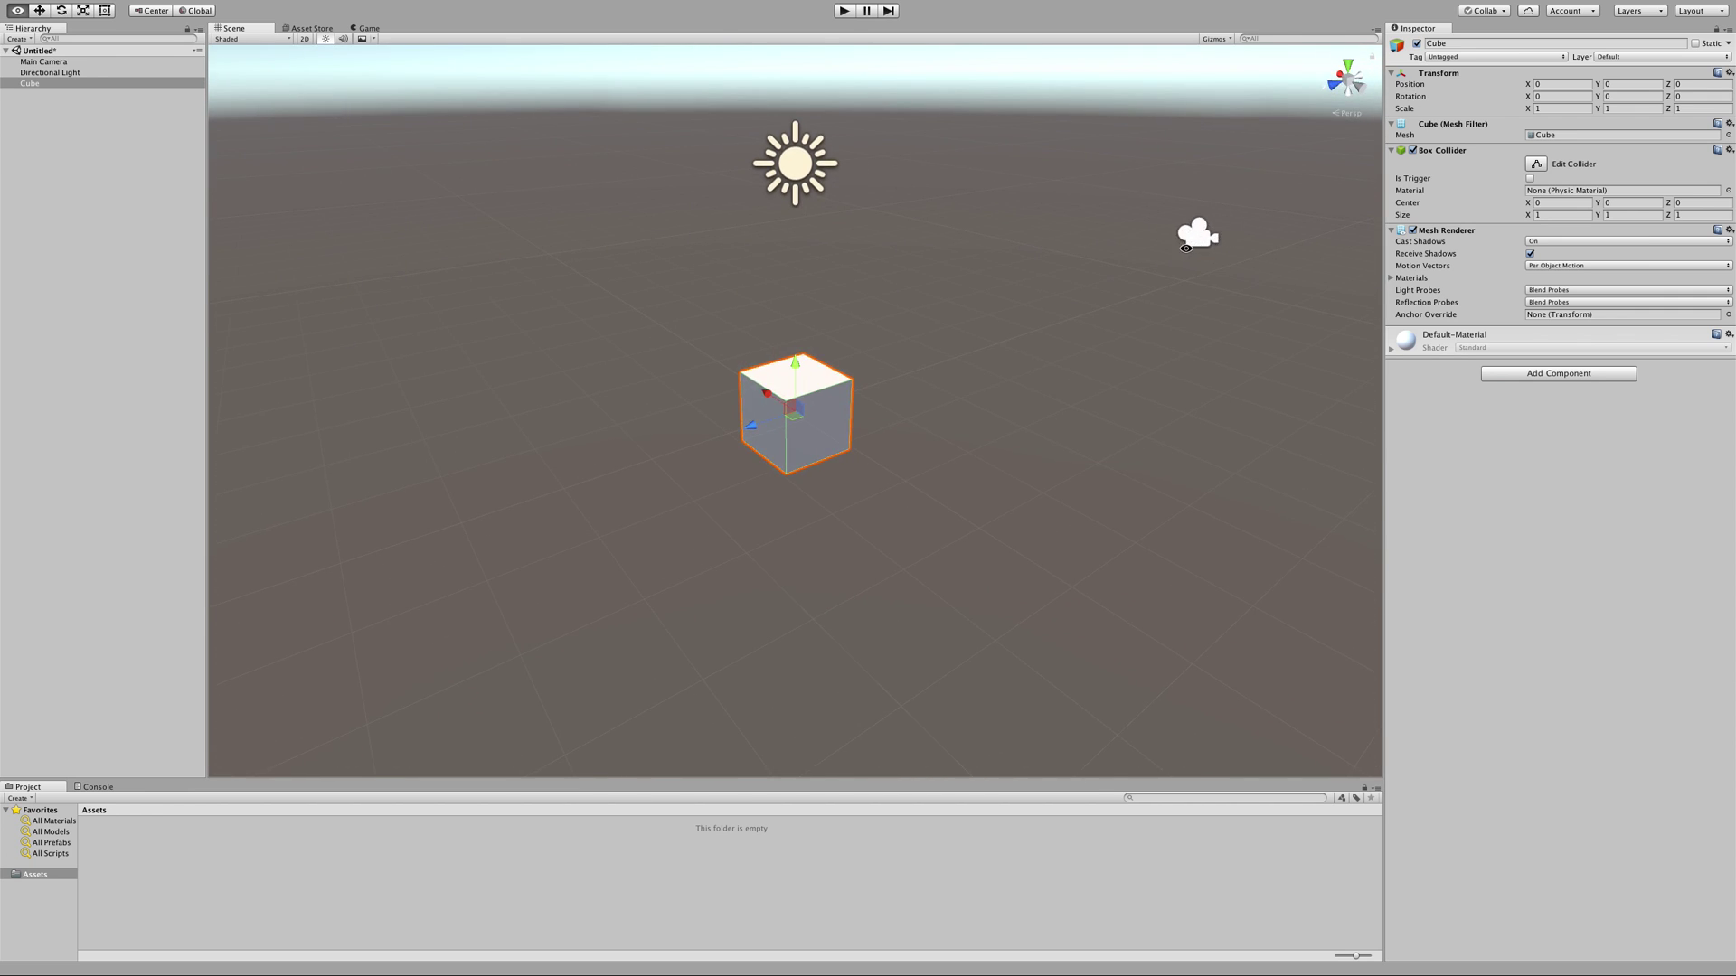
{"action": "left_click_drag", "start_coordinate": [1166, 246], "coordinate": [721, 326], "text": "alt"}
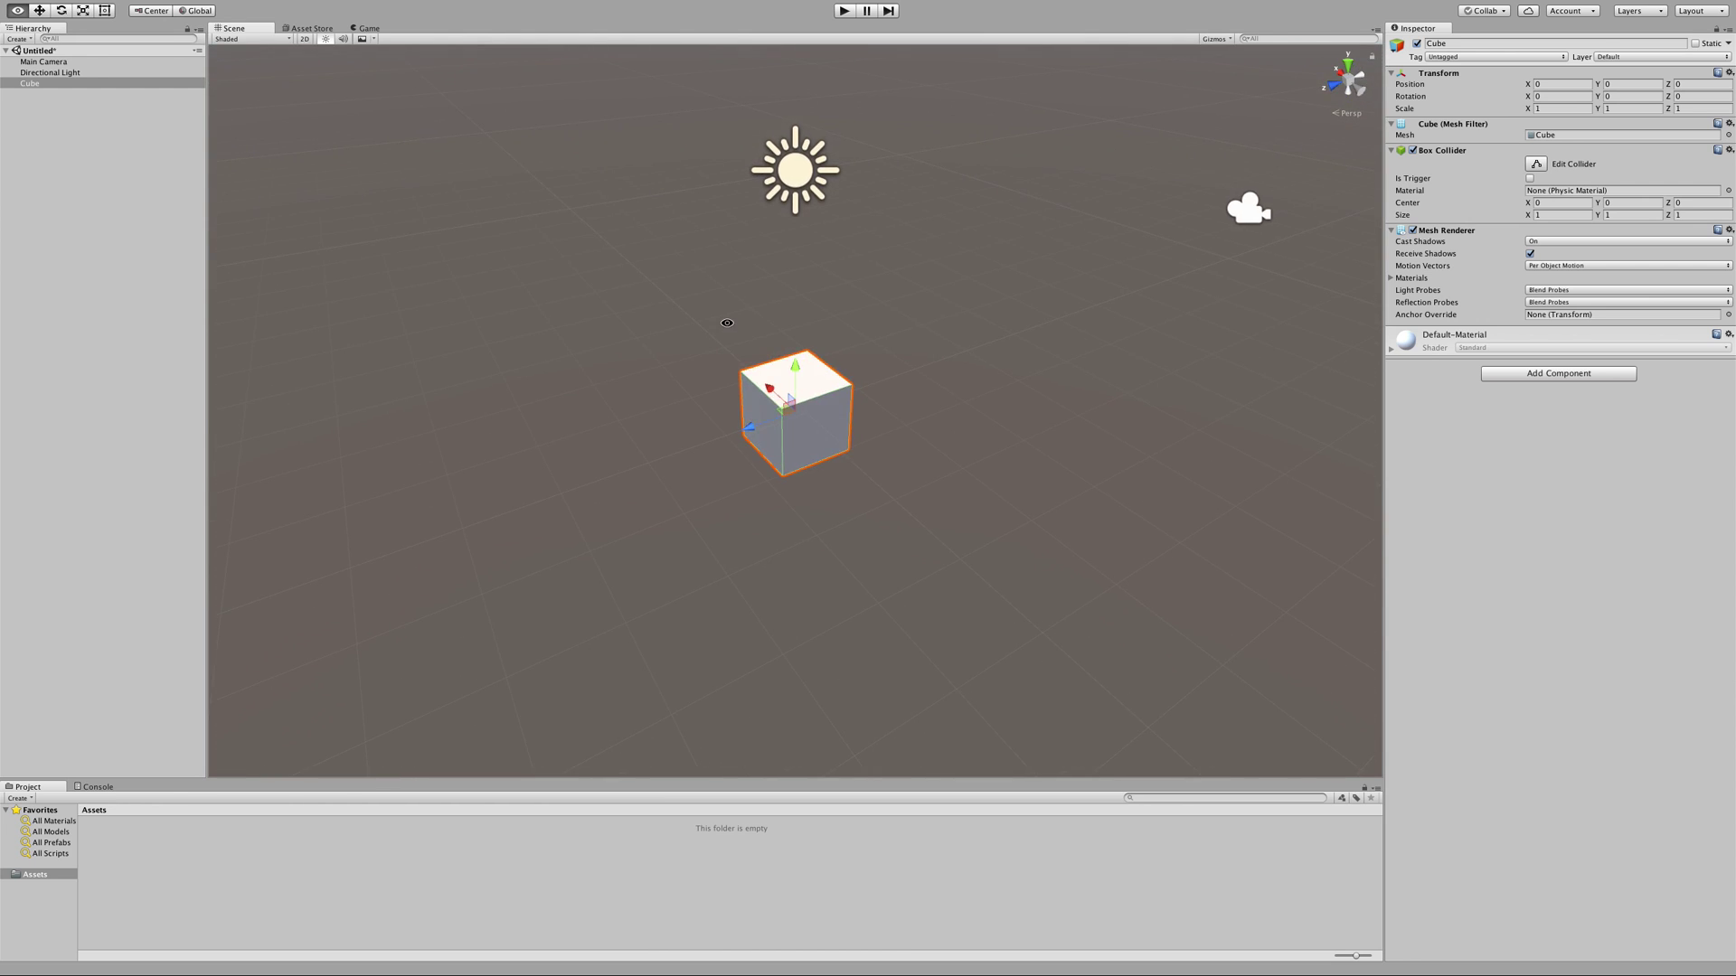
{"action": "left_click_drag", "start_coordinate": [1215, 190], "coordinate": [1114, 211], "text": "alt"}
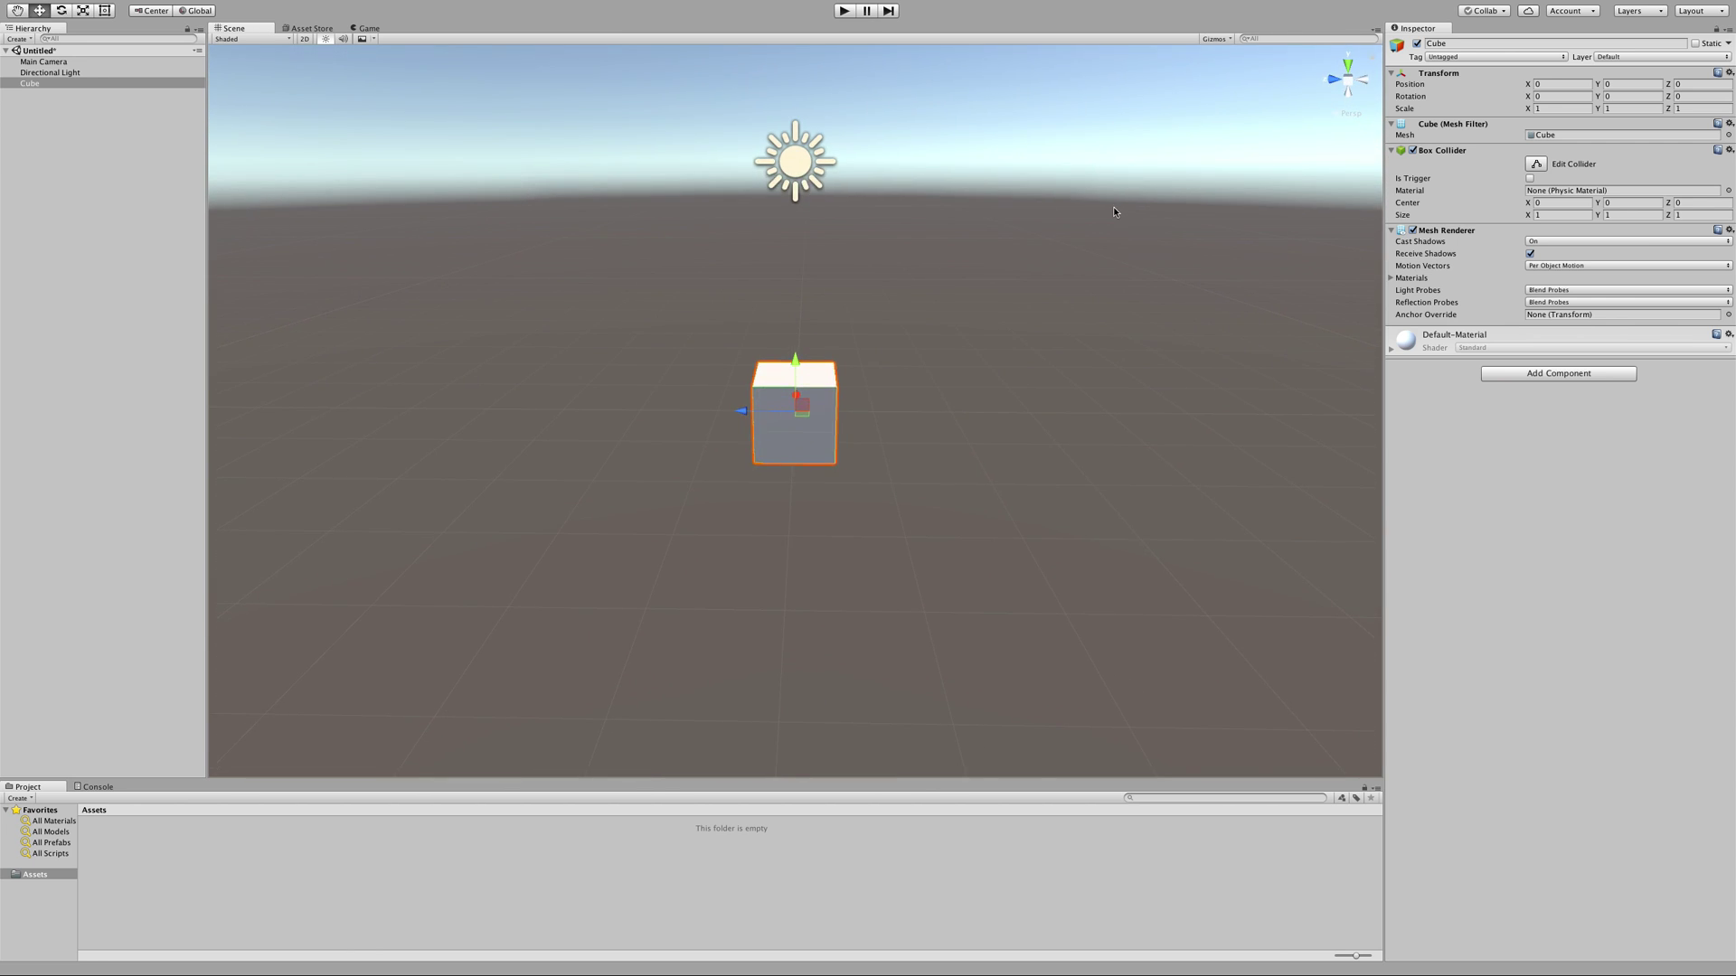
{"action": "key", "text": "alt"}
Step: Explore the surroundings of the cube by looking around, zooming, panning and orbiting the scene view until the horizon is upside down
{"action": "right_click_drag", "start_coordinate": [919, 310], "coordinate": [669, 277]}
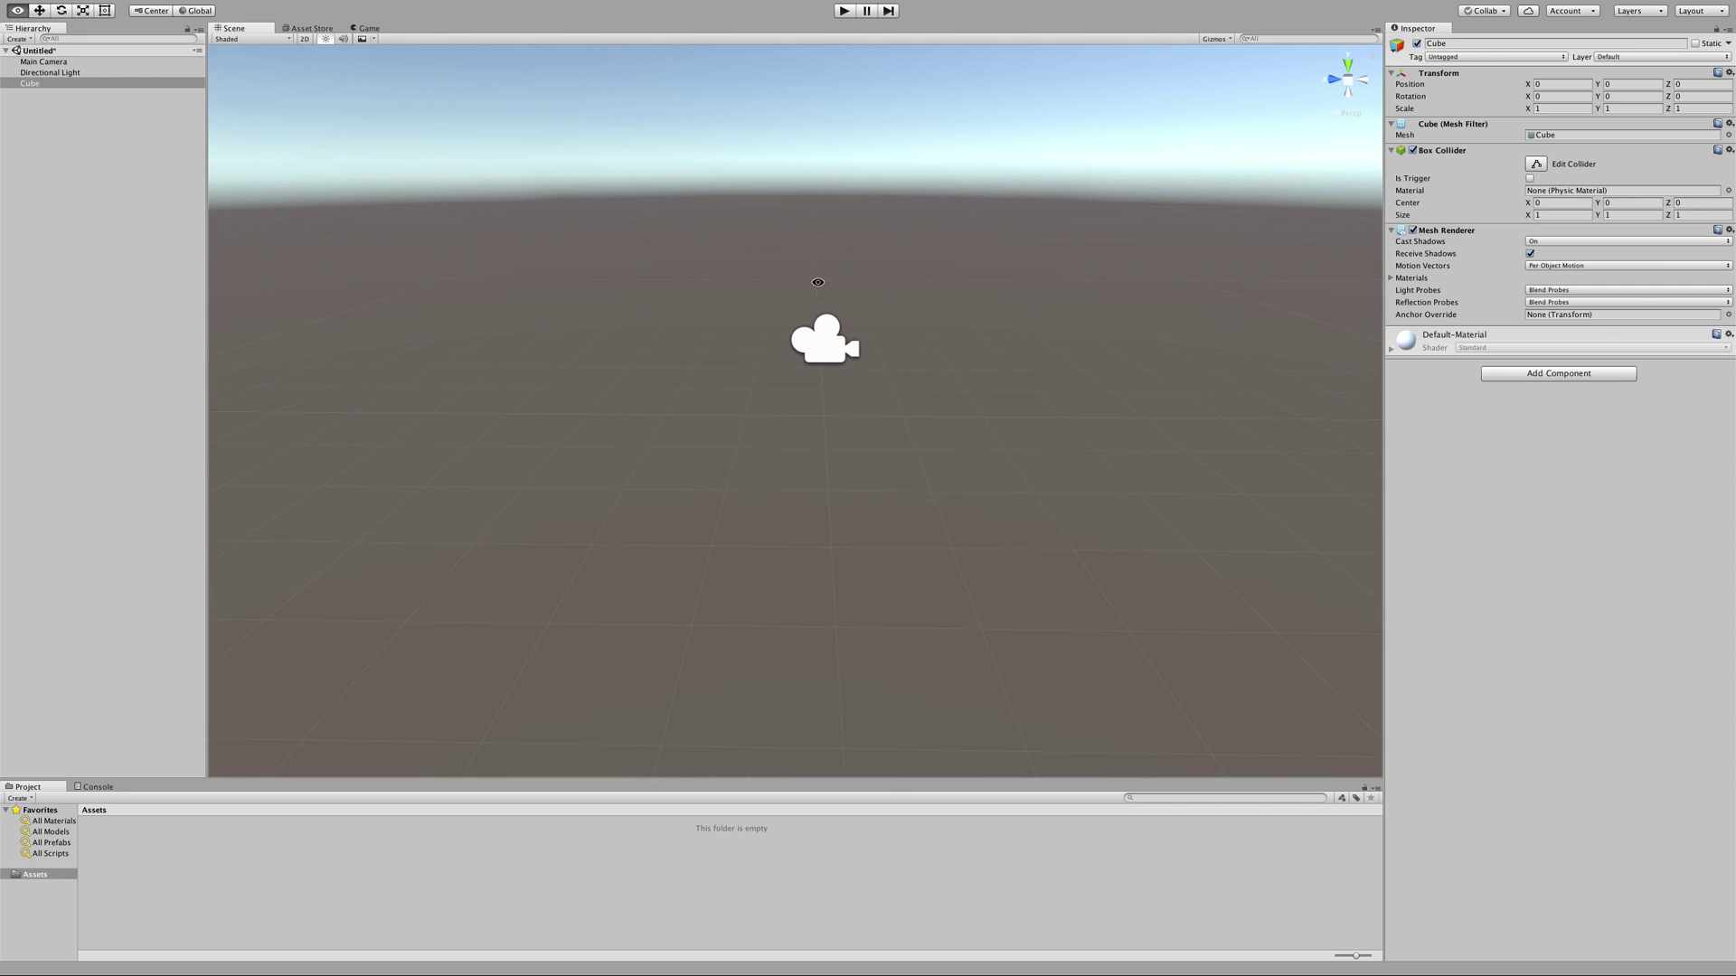
{"action": "key", "text": "alt"}
{"action": "left_click_drag", "start_coordinate": [980, 307], "coordinate": [820, 249], "text": "alt"}
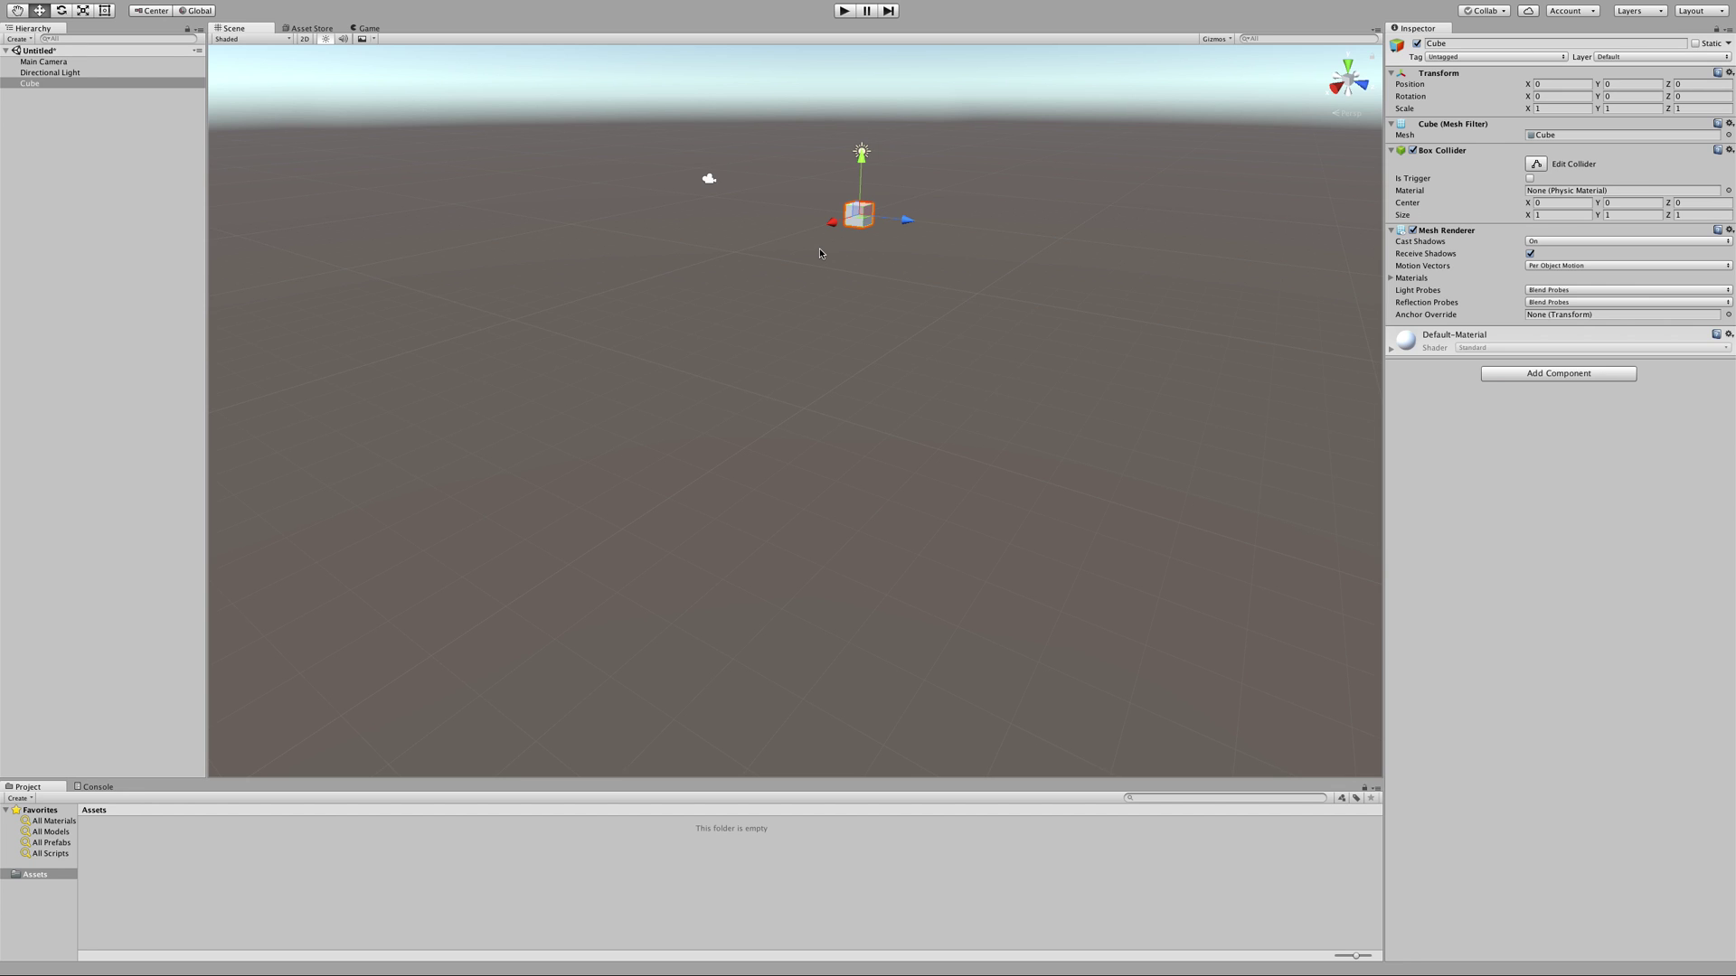
{"action": "key", "text": "alt"}
{"action": "right_click_drag", "start_coordinate": [820, 249], "coordinate": [820, 249], "text": "alt"}
{"action": "right_click_drag", "start_coordinate": [763, 269], "coordinate": [623, 257], "text": "alt"}
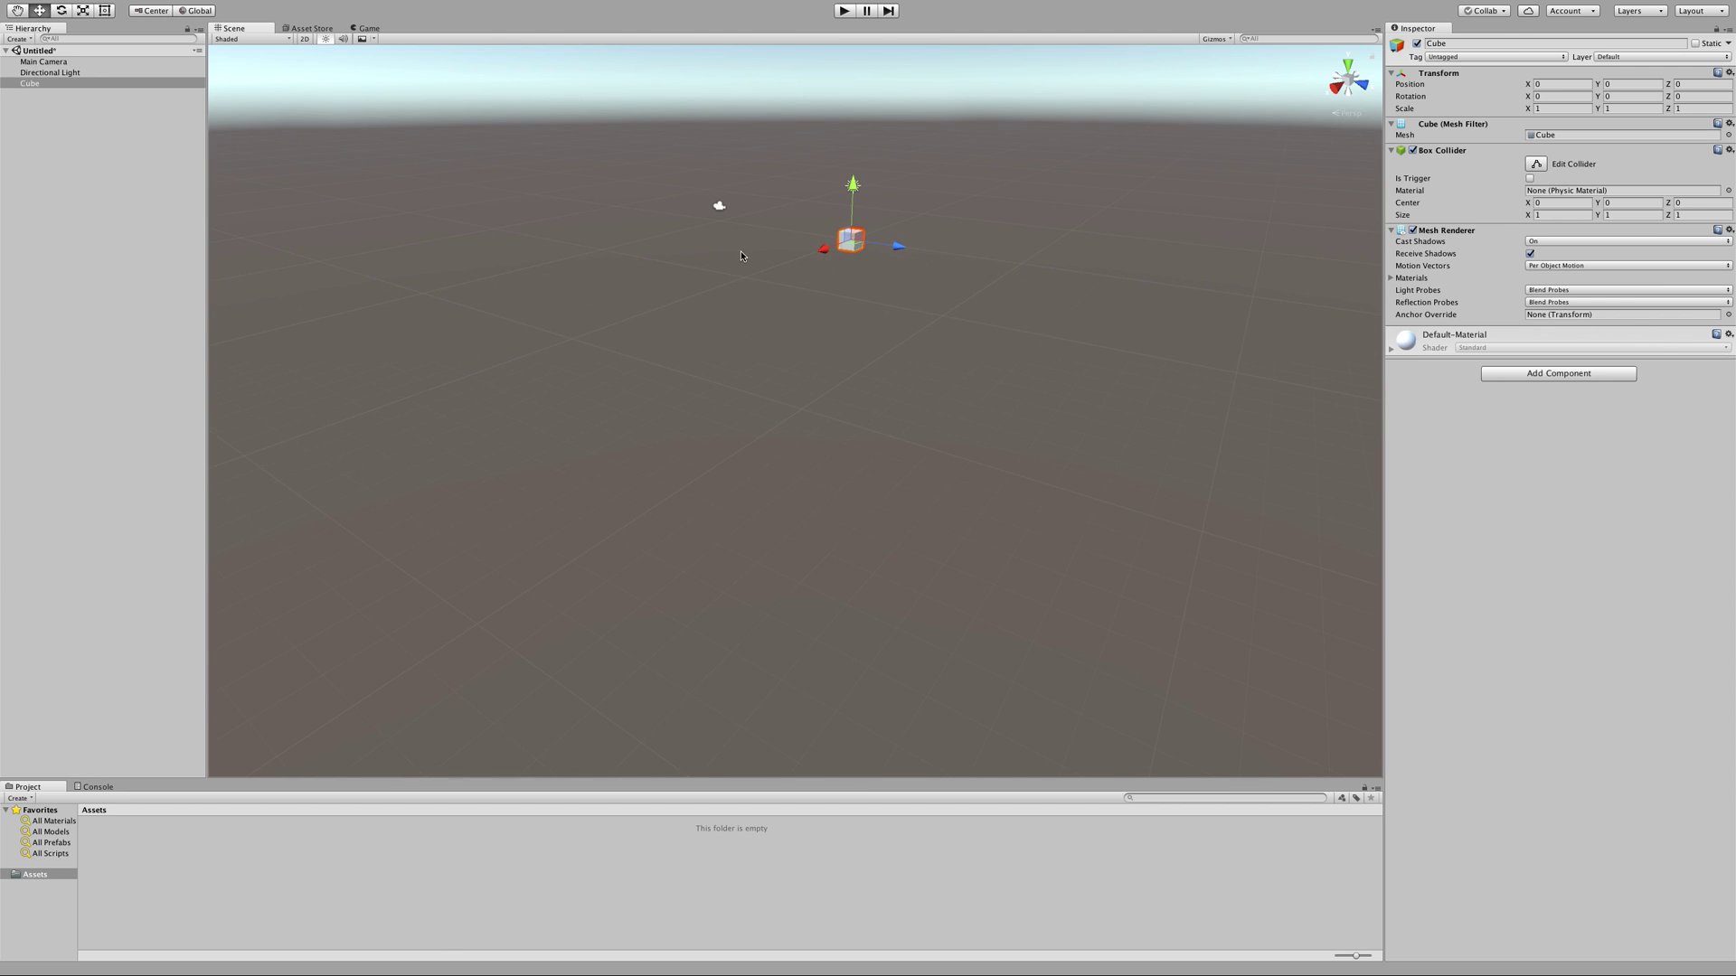
{"action": "middle_click_drag", "start_coordinate": [1073, 283], "coordinate": [255, 337]}
{"action": "right_click_drag", "start_coordinate": [256, 337], "coordinate": [1000, 310]}
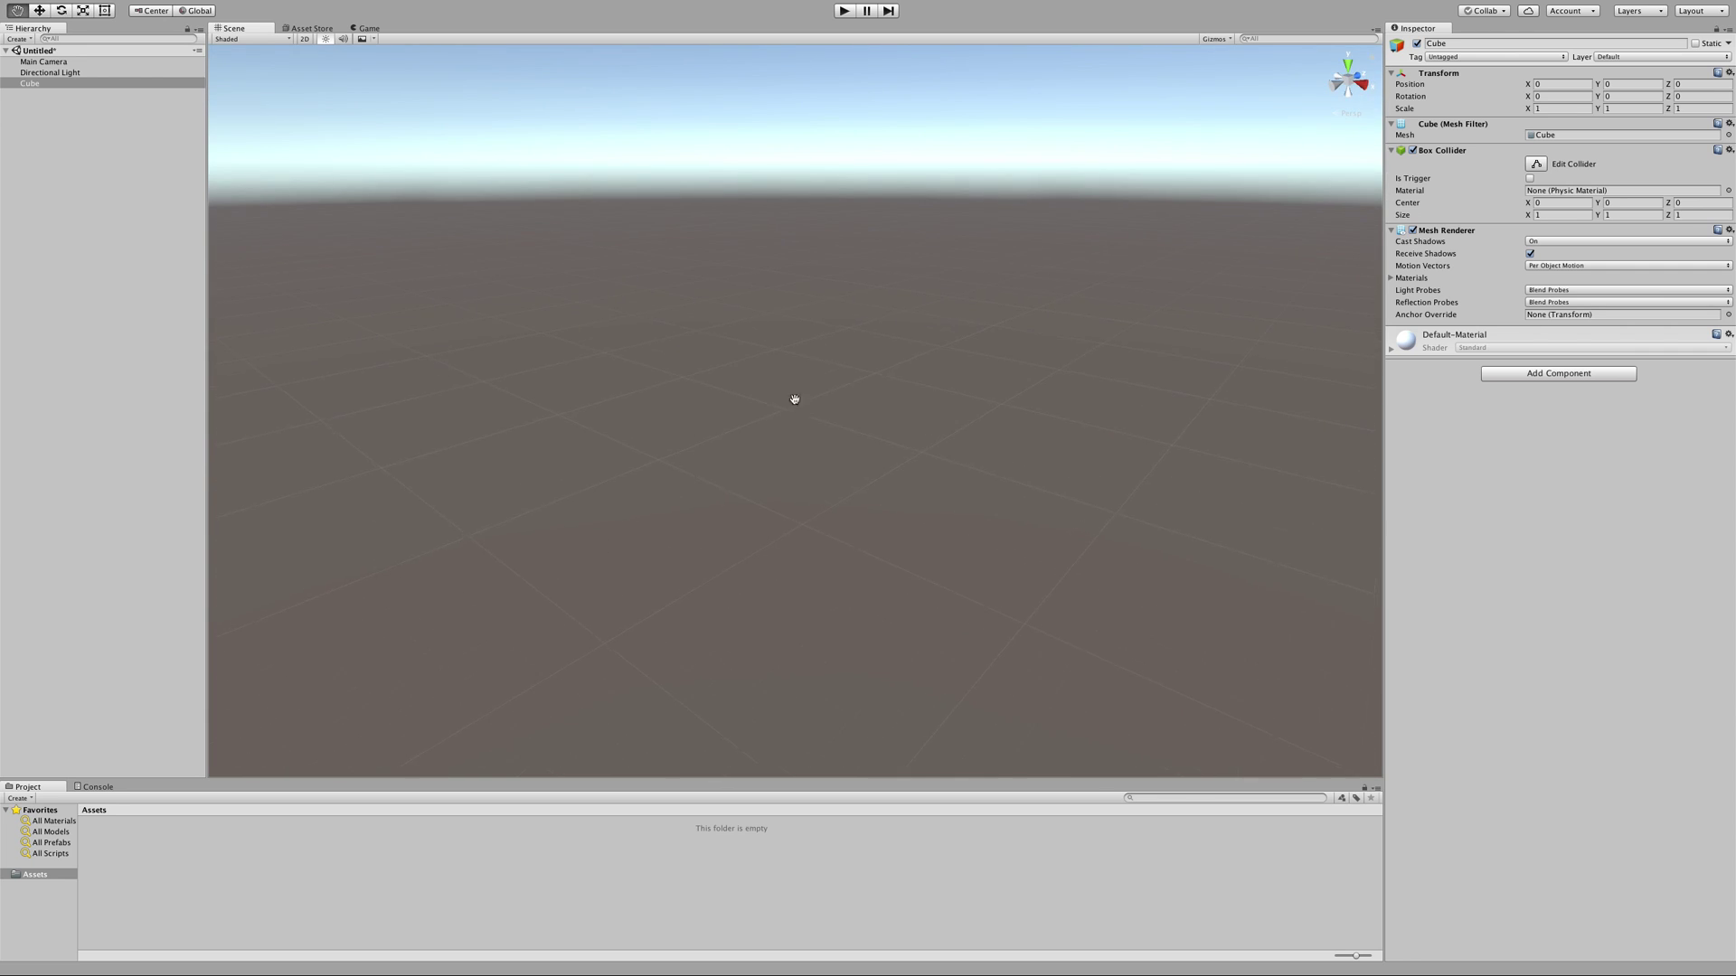
{"action": "left_click_drag", "start_coordinate": [853, 570], "coordinate": [802, 193], "text": "alt"}
{"action": "left_click_drag", "start_coordinate": [830, 256], "coordinate": [880, 201], "text": "alt"}
{"action": "left_click_drag", "start_coordinate": [822, 314], "coordinate": [767, 319], "text": "alt"}
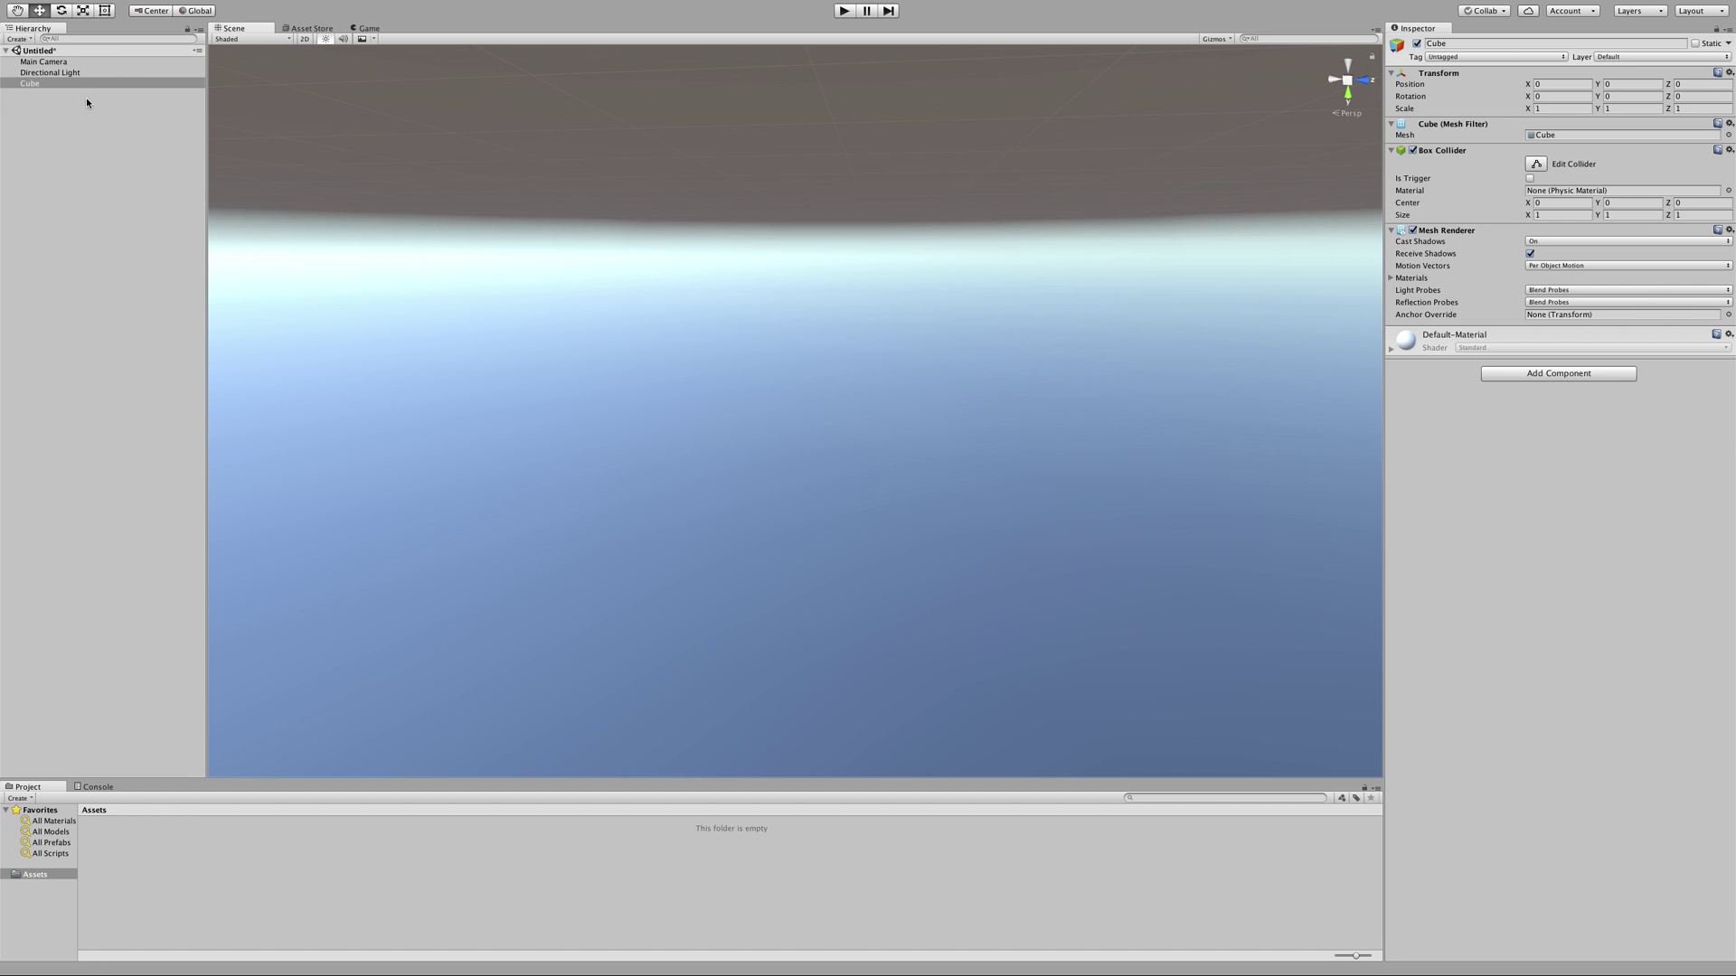
Step: Frame the cube, the main camera and the directional light in turn in the scene view
{"action": "double_click", "coordinate": [30, 83]}
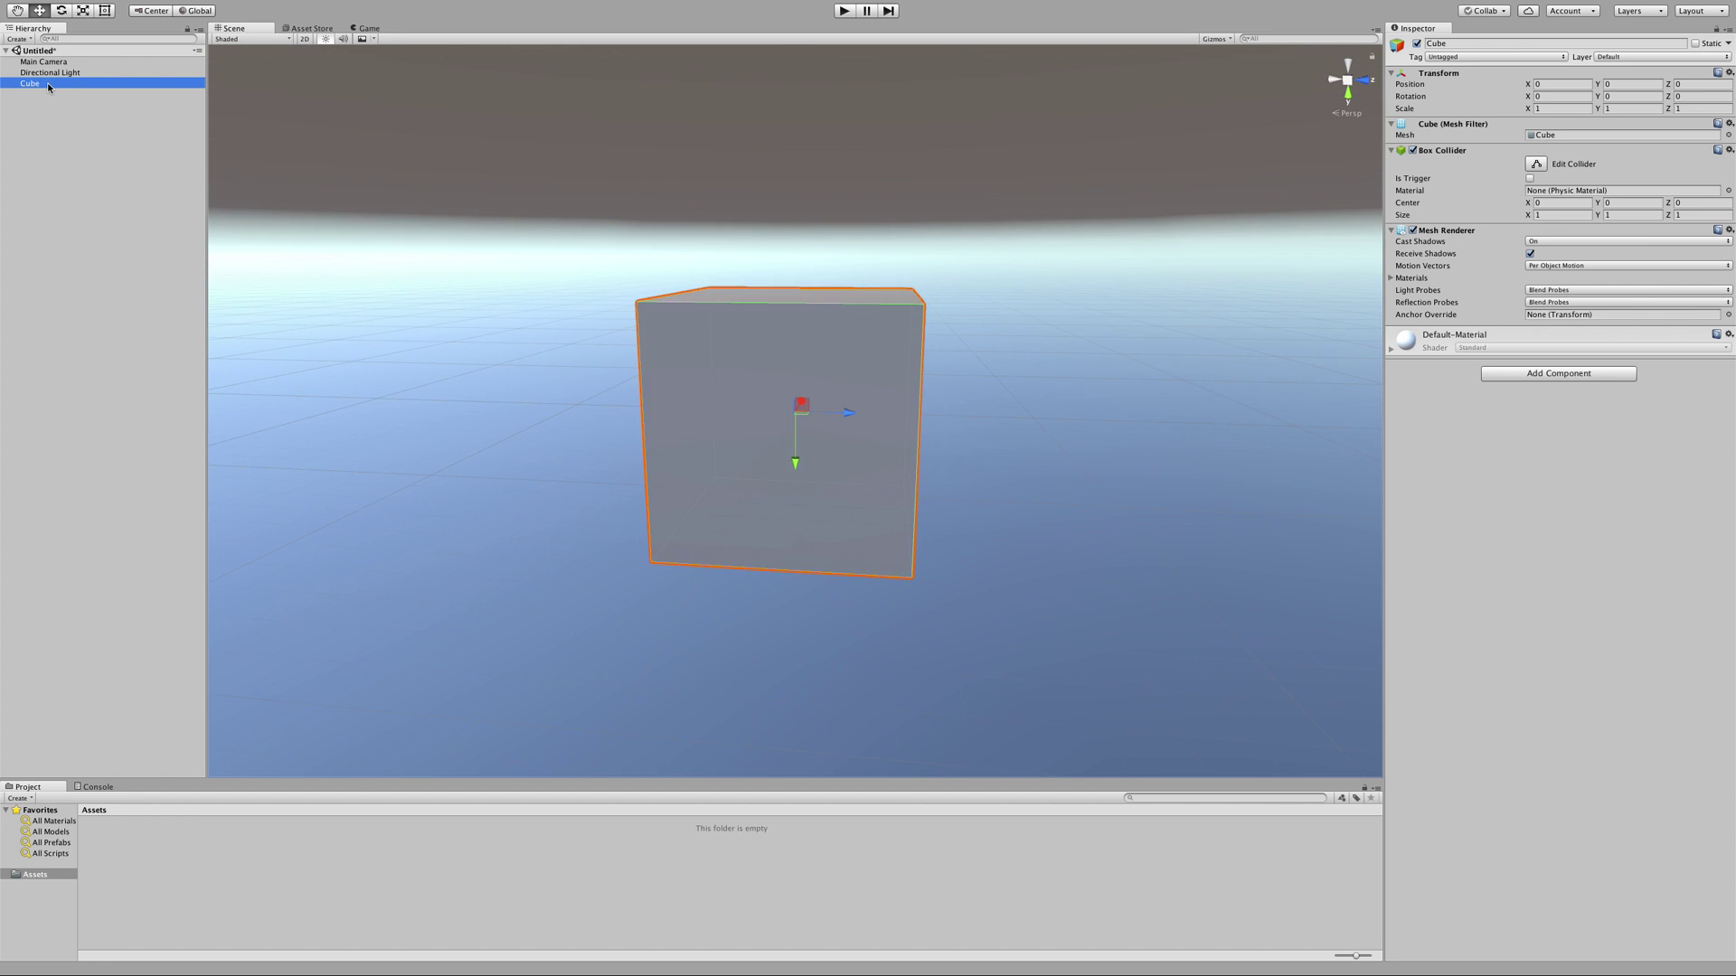
{"action": "left_click_drag", "start_coordinate": [906, 435], "coordinate": [1011, 217], "text": "alt"}
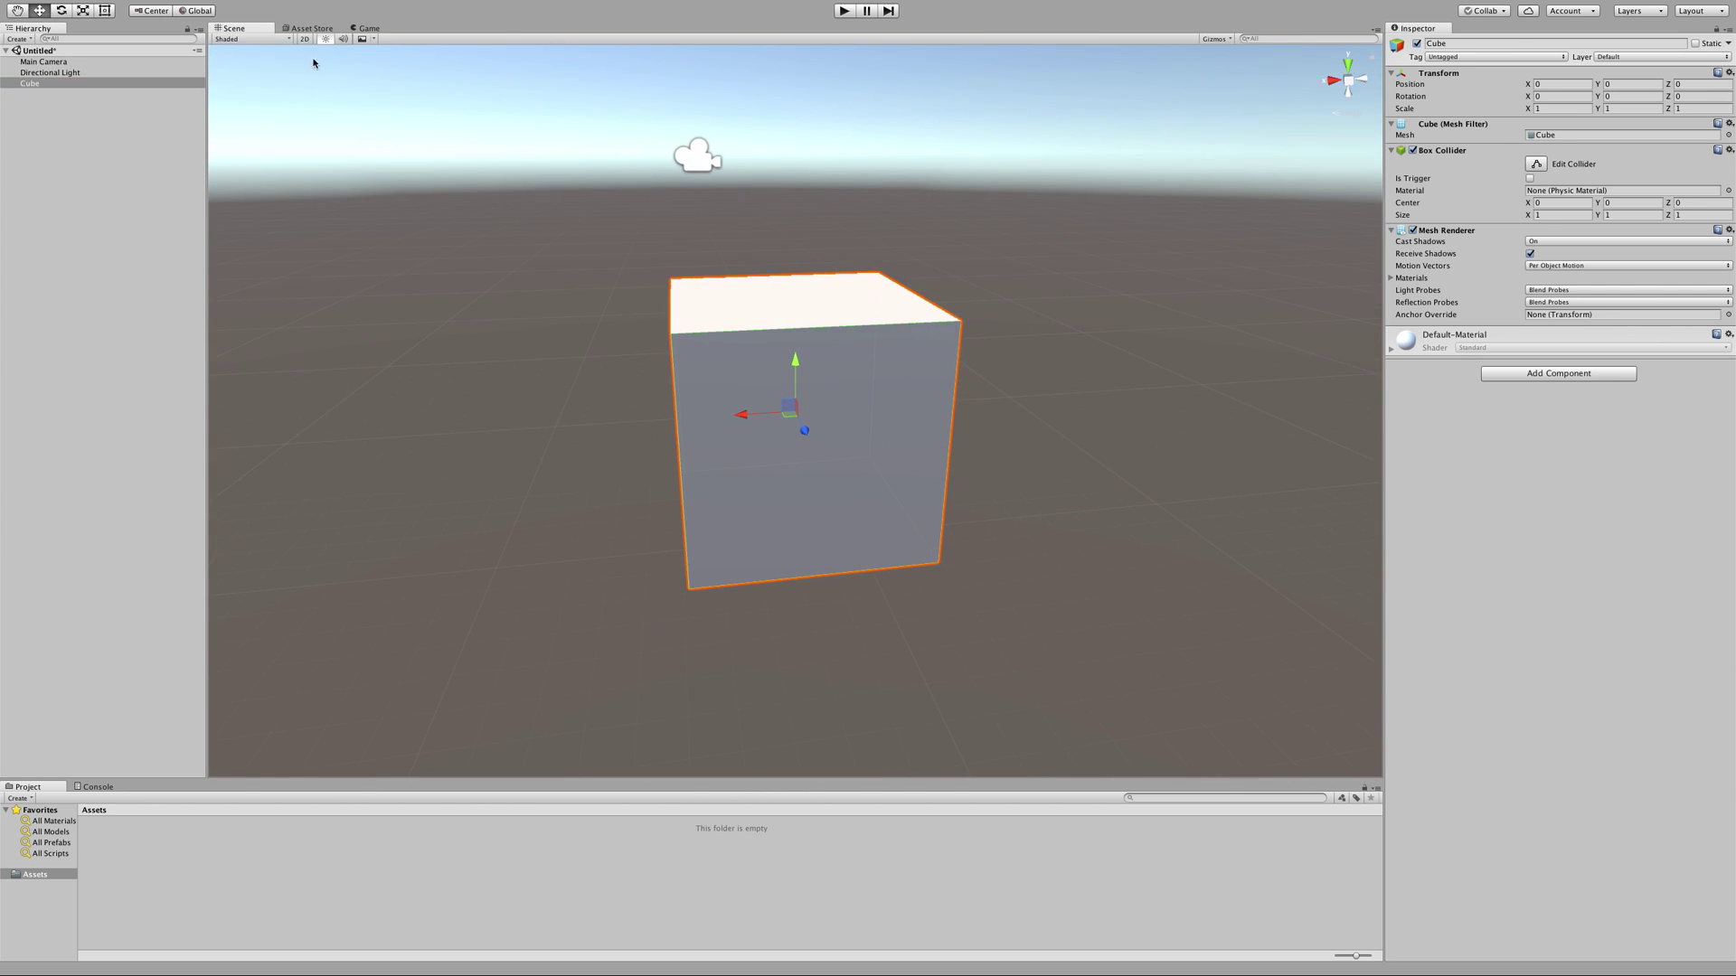
{"action": "double_click", "coordinate": [120, 62]}
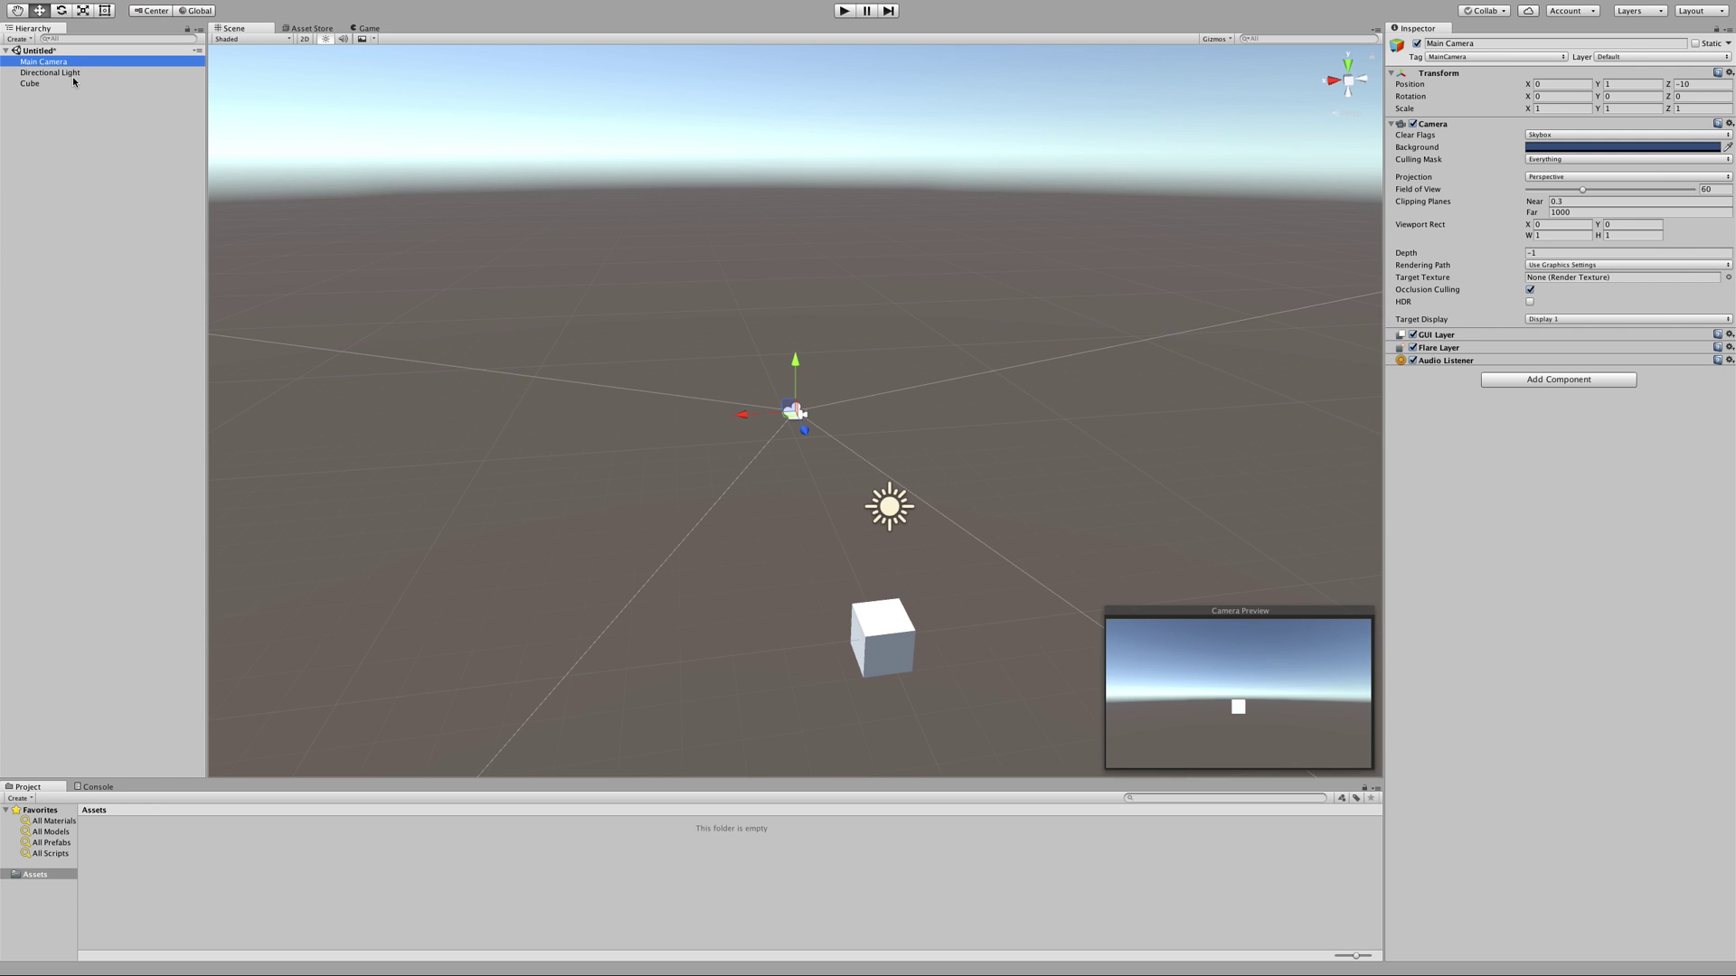
{"action": "double_click", "coordinate": [68, 72]}
{"action": "left_click_drag", "start_coordinate": [602, 253], "coordinate": [697, 301], "text": "alt"}
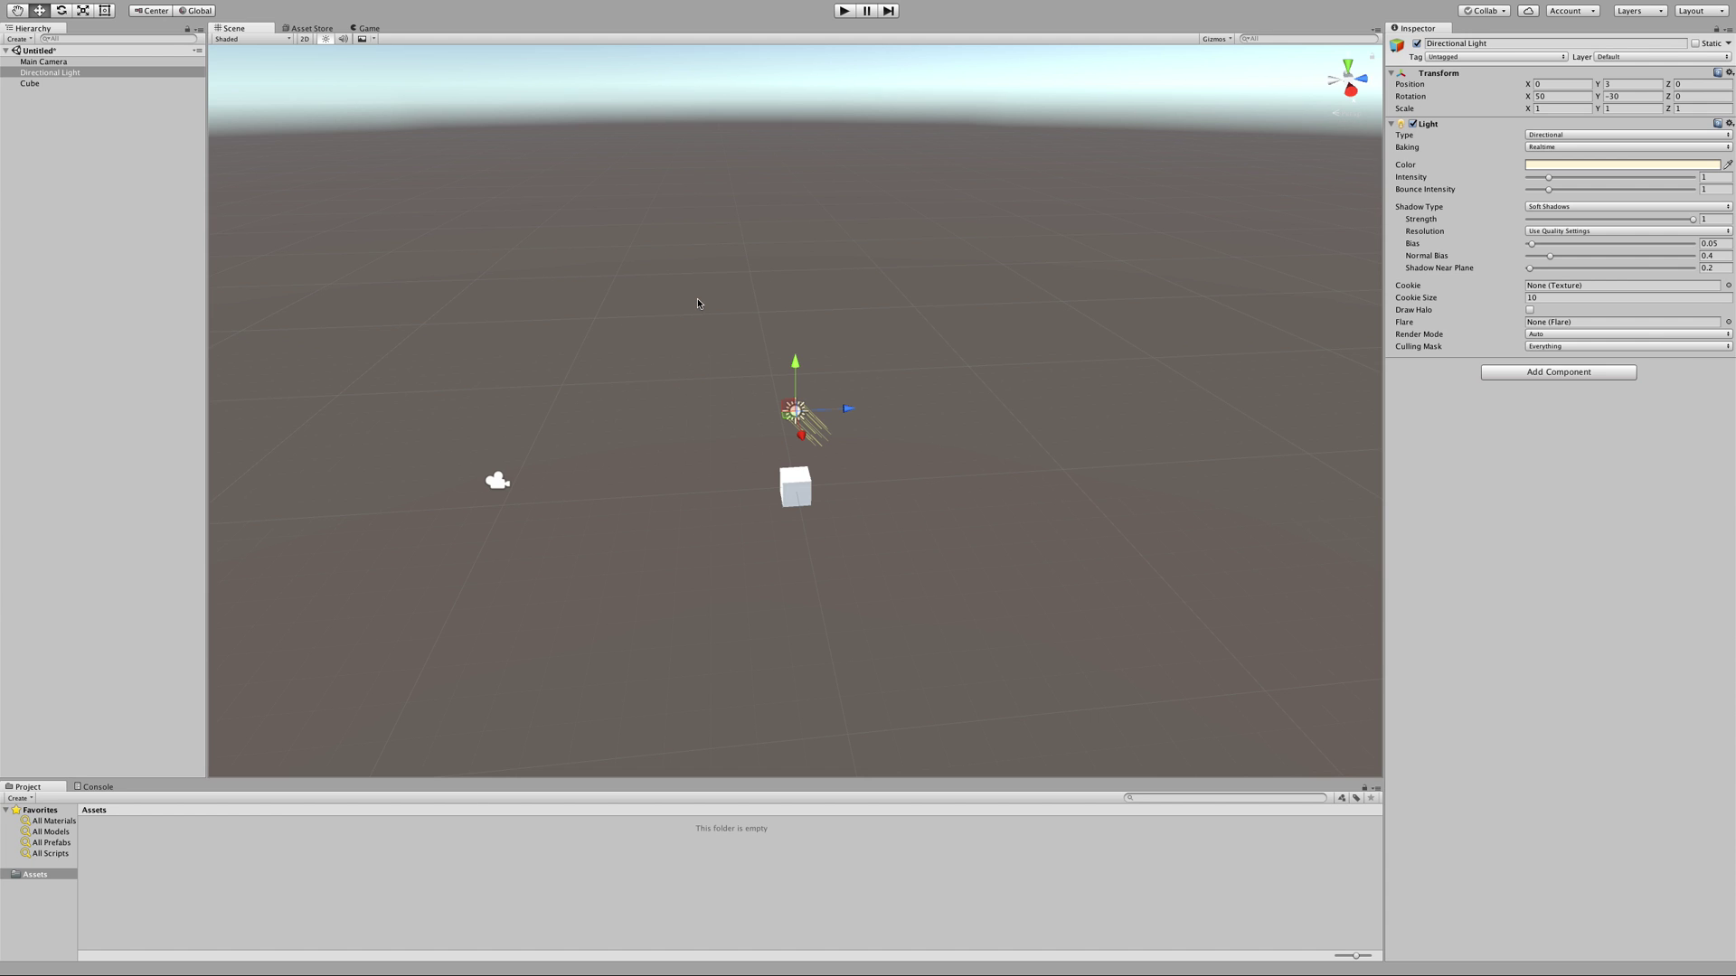
Step: Travel forward, backward and sideways through the scene to view the light, the camera and the cube from different distances
{"action": "key", "text": "Up"}
{"action": "key", "text": "Right"}
{"action": "key", "text": "Down"}
{"action": "key", "text": "Left"}
{"action": "key", "text": "Right"}
{"action": "key", "text": "Up"}
{"action": "key", "text": "Left"}
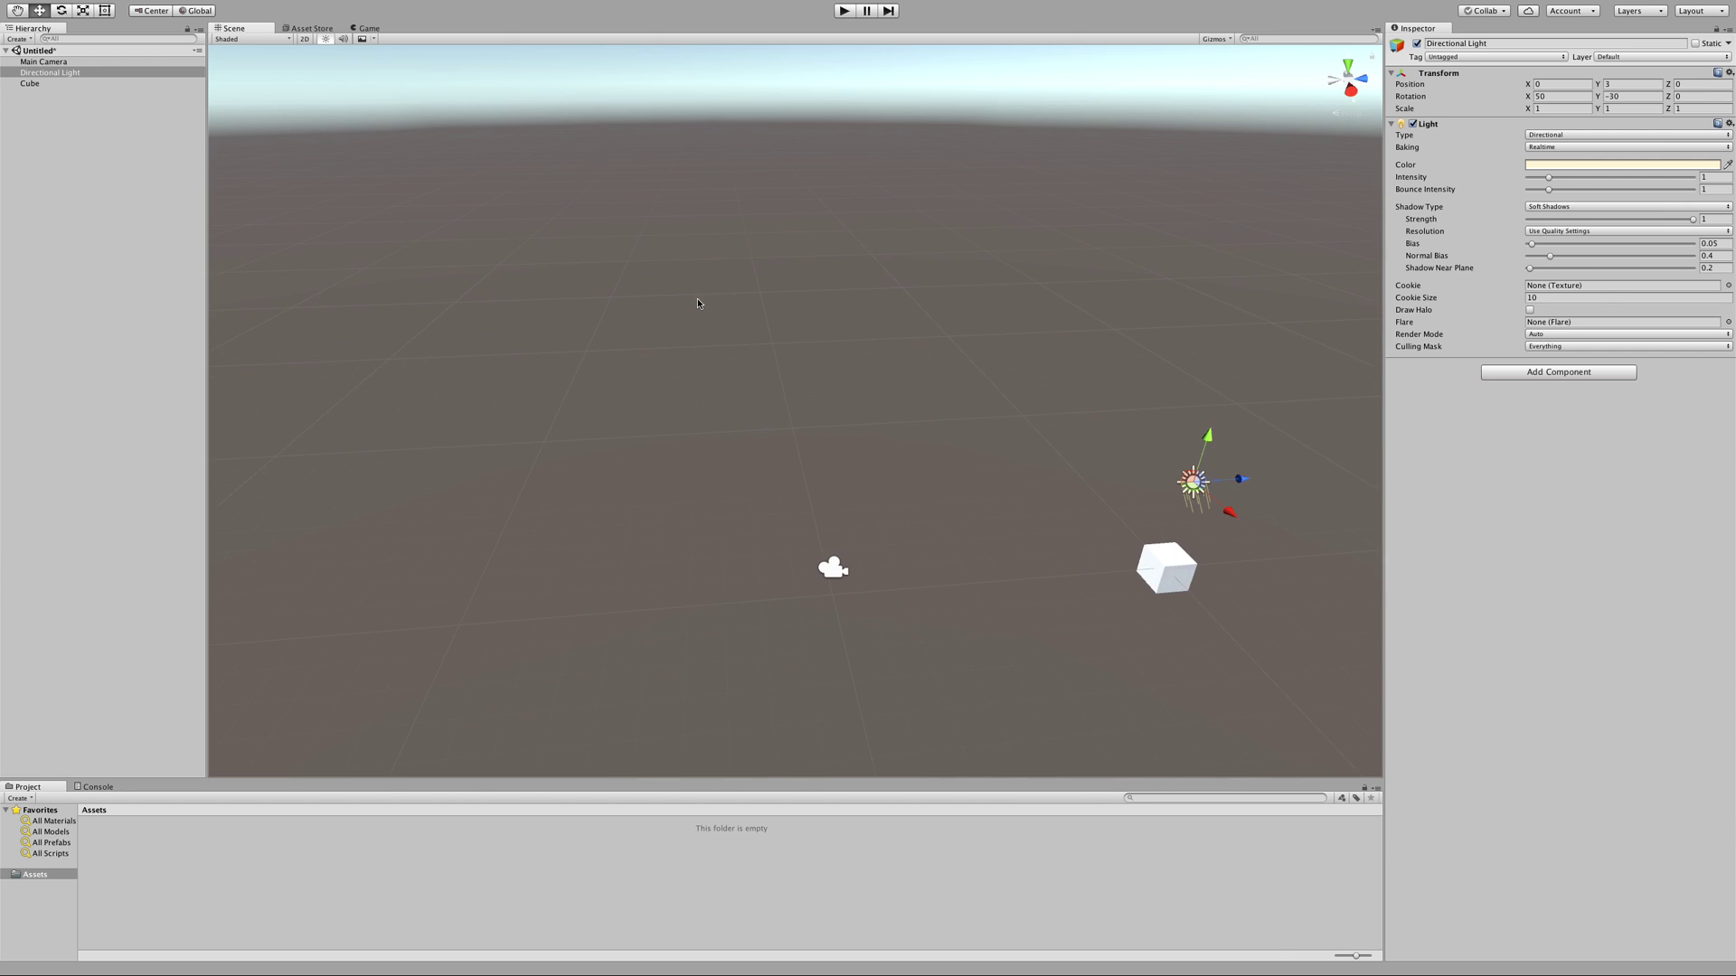
{"action": "key", "text": "Right"}
{"action": "key", "text": "Down"}
{"action": "key", "text": "Left"}
{"action": "key", "text": "Up"}
{"action": "key", "text": "Right"}
{"action": "key", "text": "Up"}
{"action": "key", "text": "Left"}
{"action": "key", "text": "Down"}
{"action": "key", "text": "Right"}
{"action": "key", "text": "Up"}
{"action": "key", "text": "Left"}
{"action": "key", "text": "Down"}
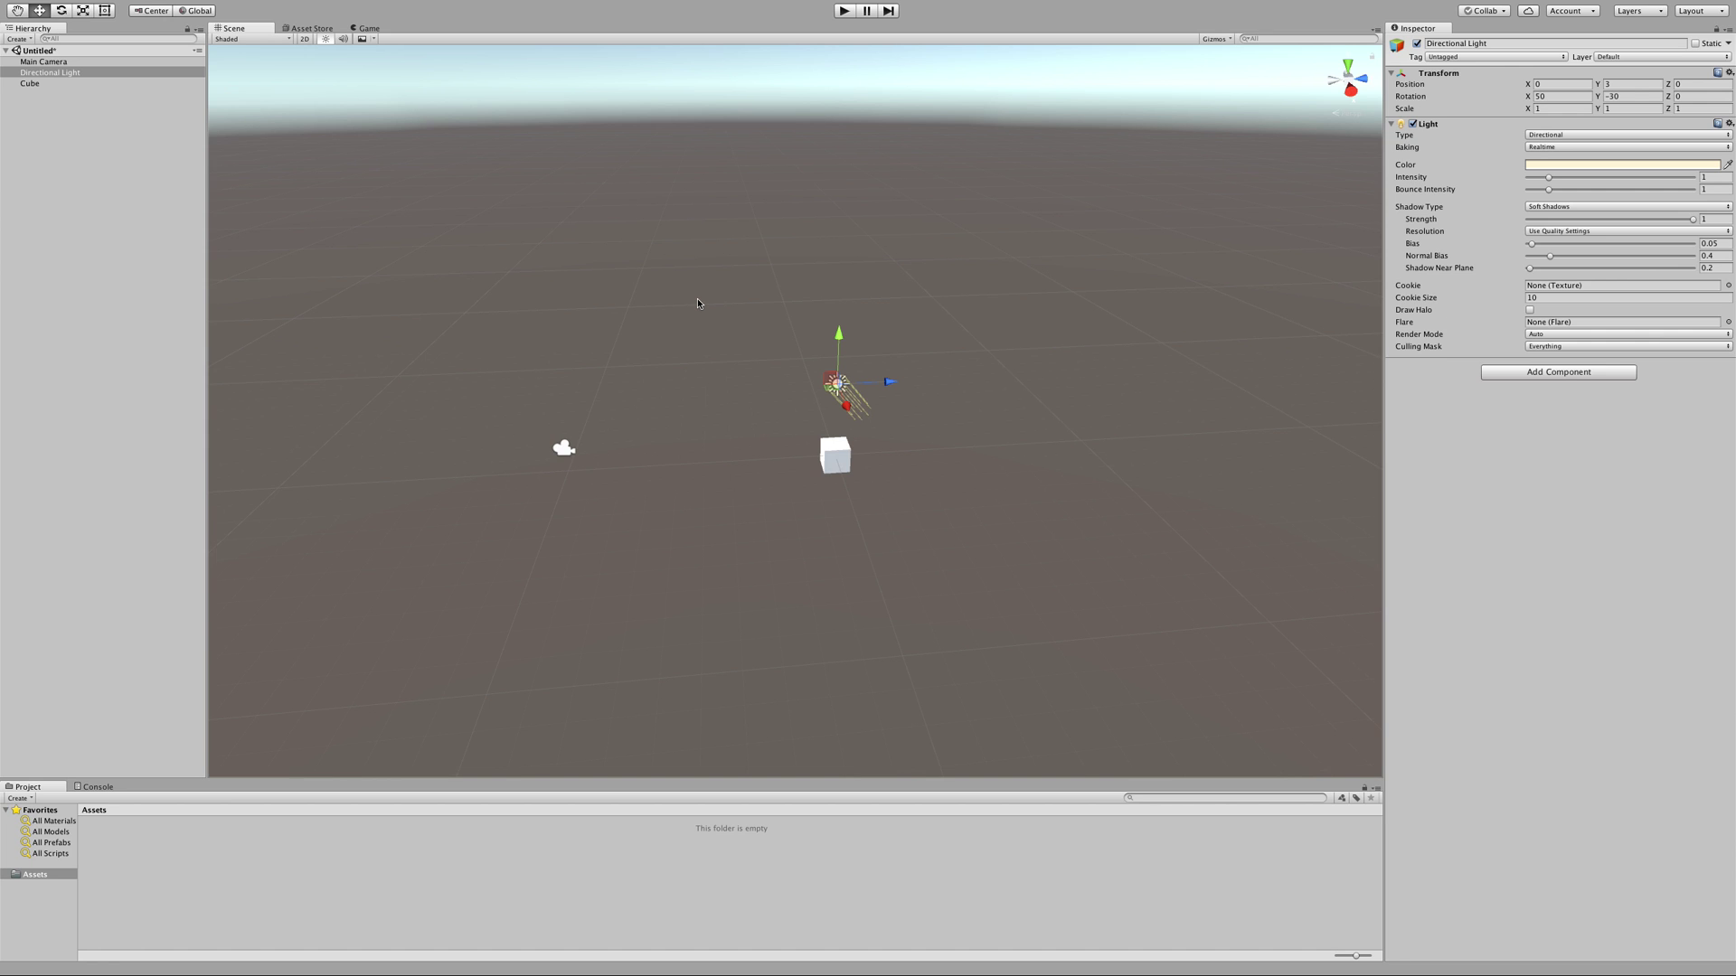
{"action": "key", "text": "Up"}
{"action": "key", "text": "Right"}
{"action": "key", "text": "Down"}
{"action": "key", "text": "Right"}
{"action": "key", "text": "Left"}
{"action": "key", "text": "Up"}
{"action": "key", "text": "Left"}
{"action": "key", "text": "Right"}
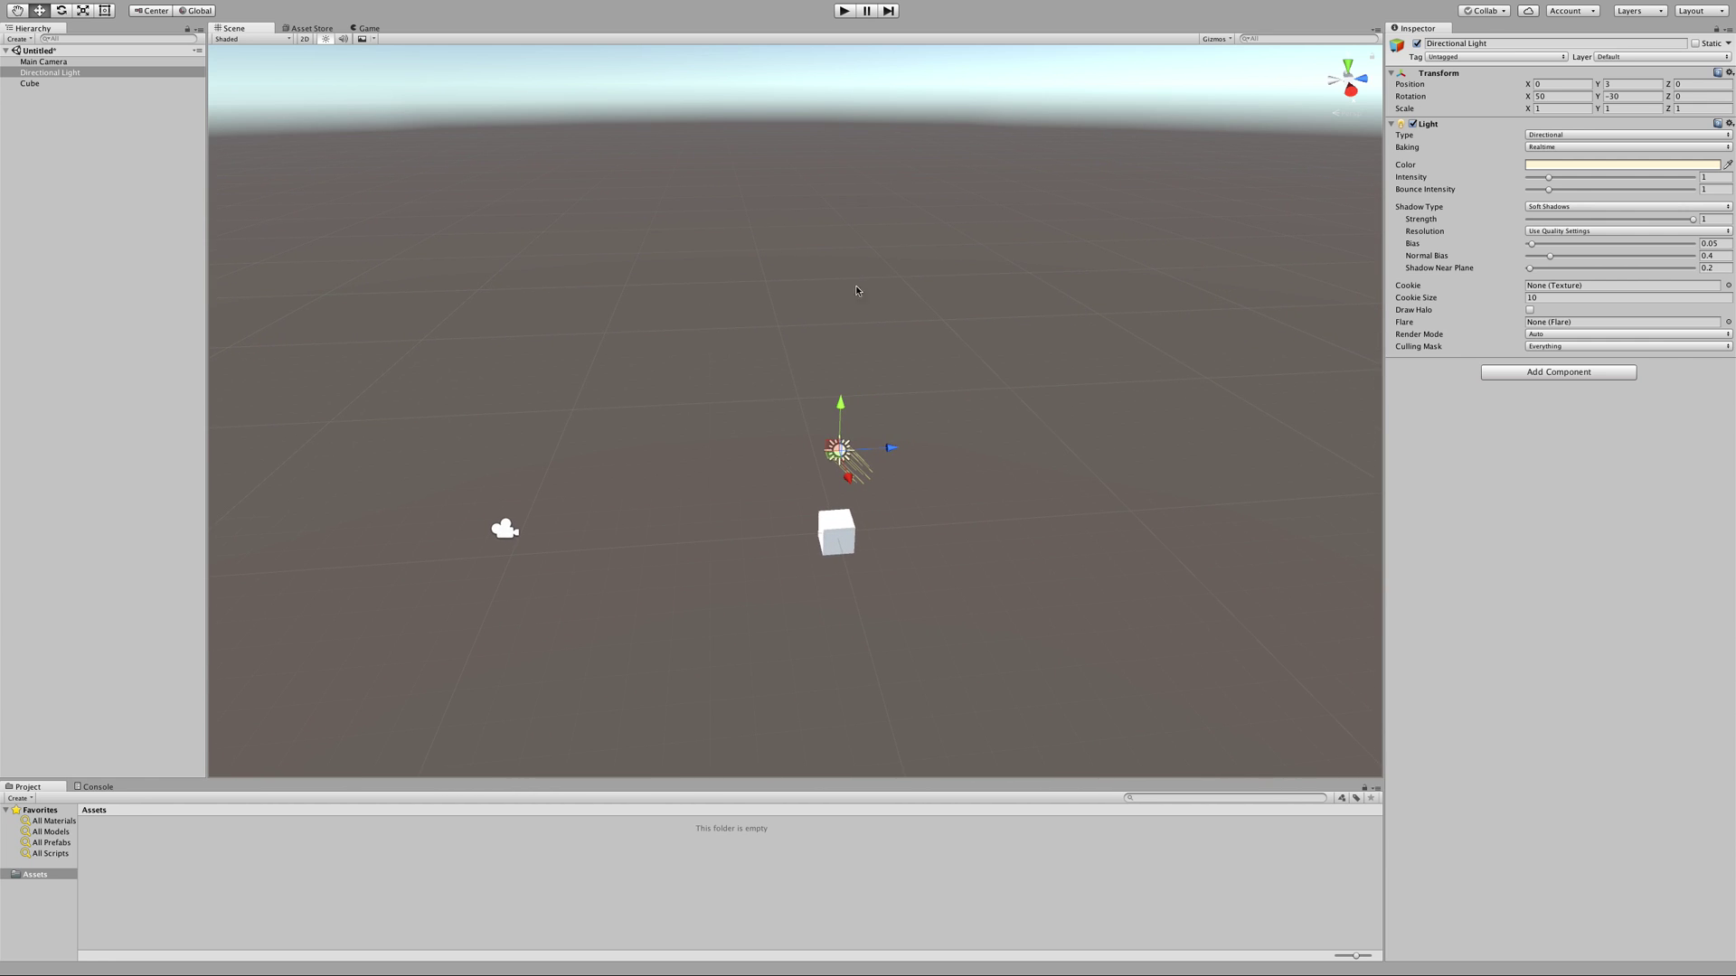
Step: Align the scene view to the front in isometric projection and zoom in on the cube
{"action": "left_click_drag", "start_coordinate": [1180, 195], "coordinate": [1072, 238], "text": "alt"}
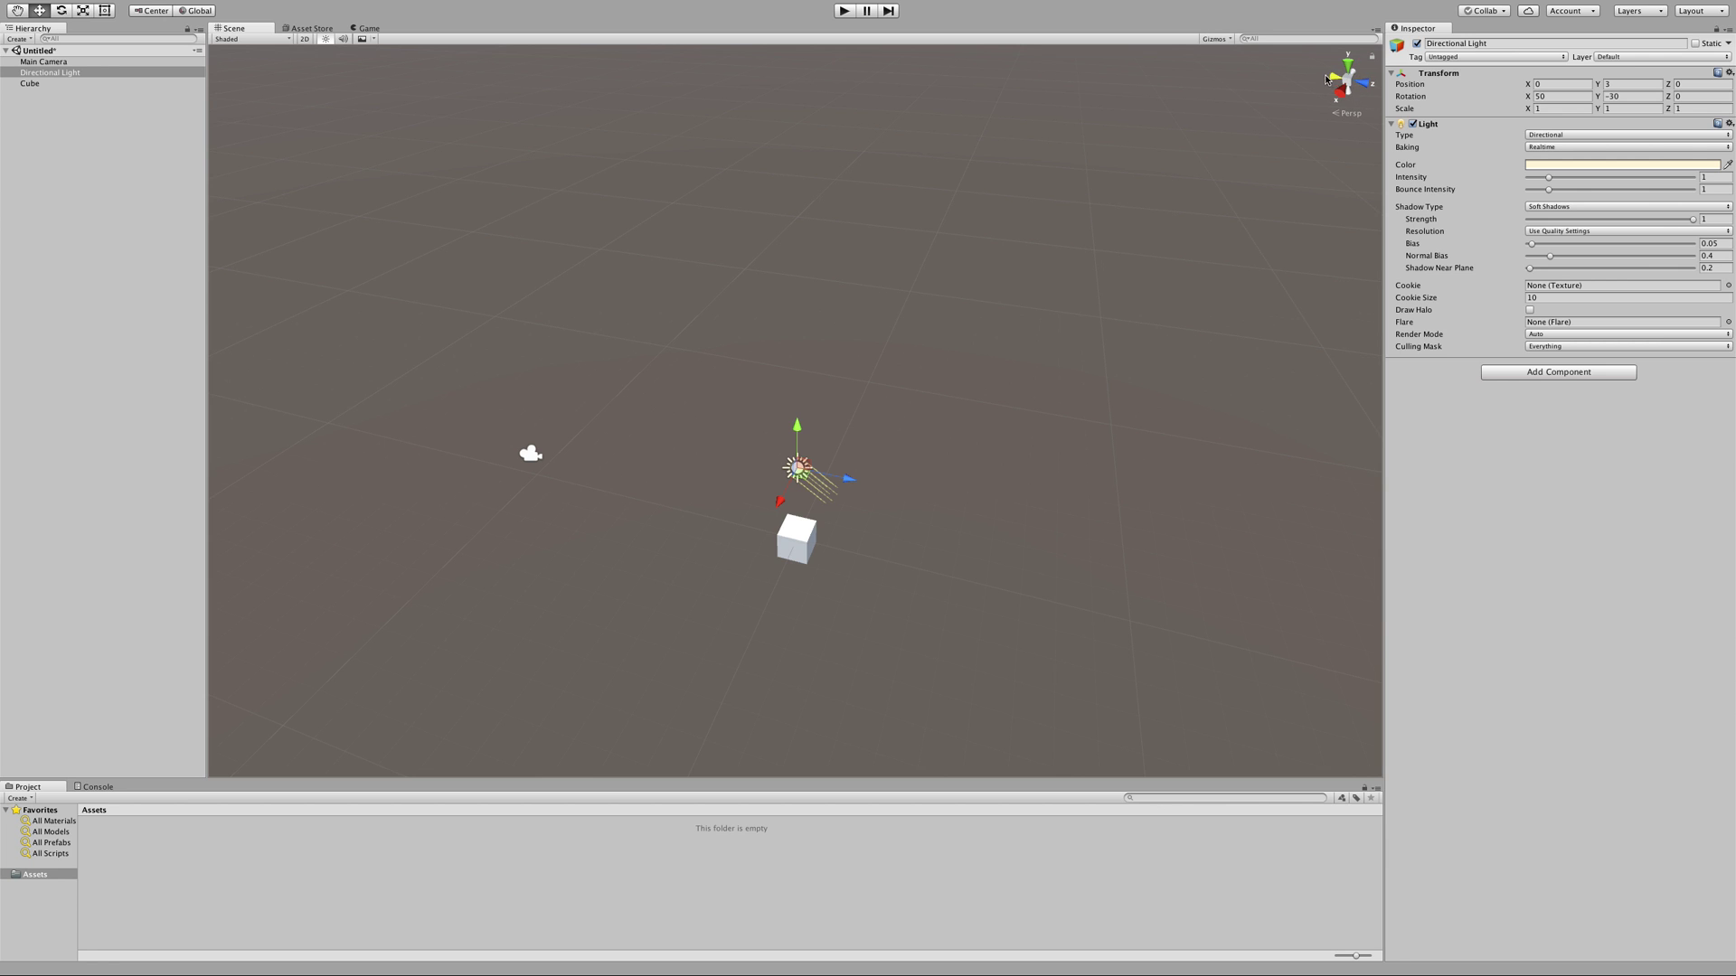
{"action": "left_click", "coordinate": [1364, 86]}
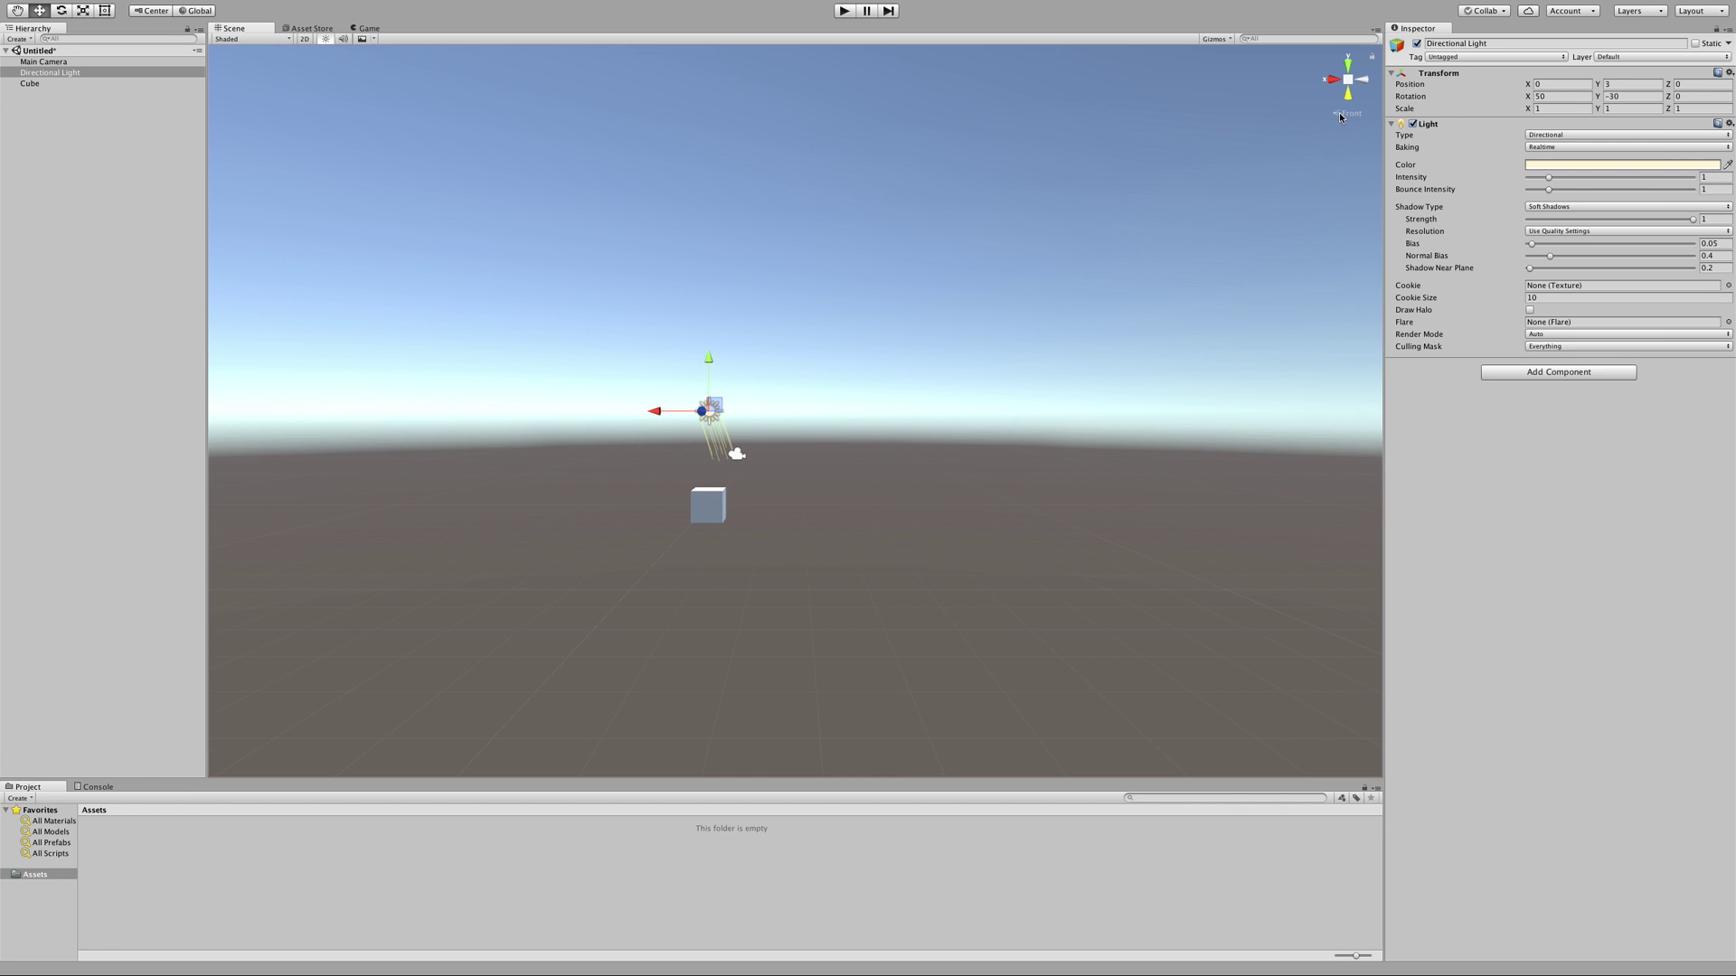
{"action": "left_click", "coordinate": [1342, 115]}
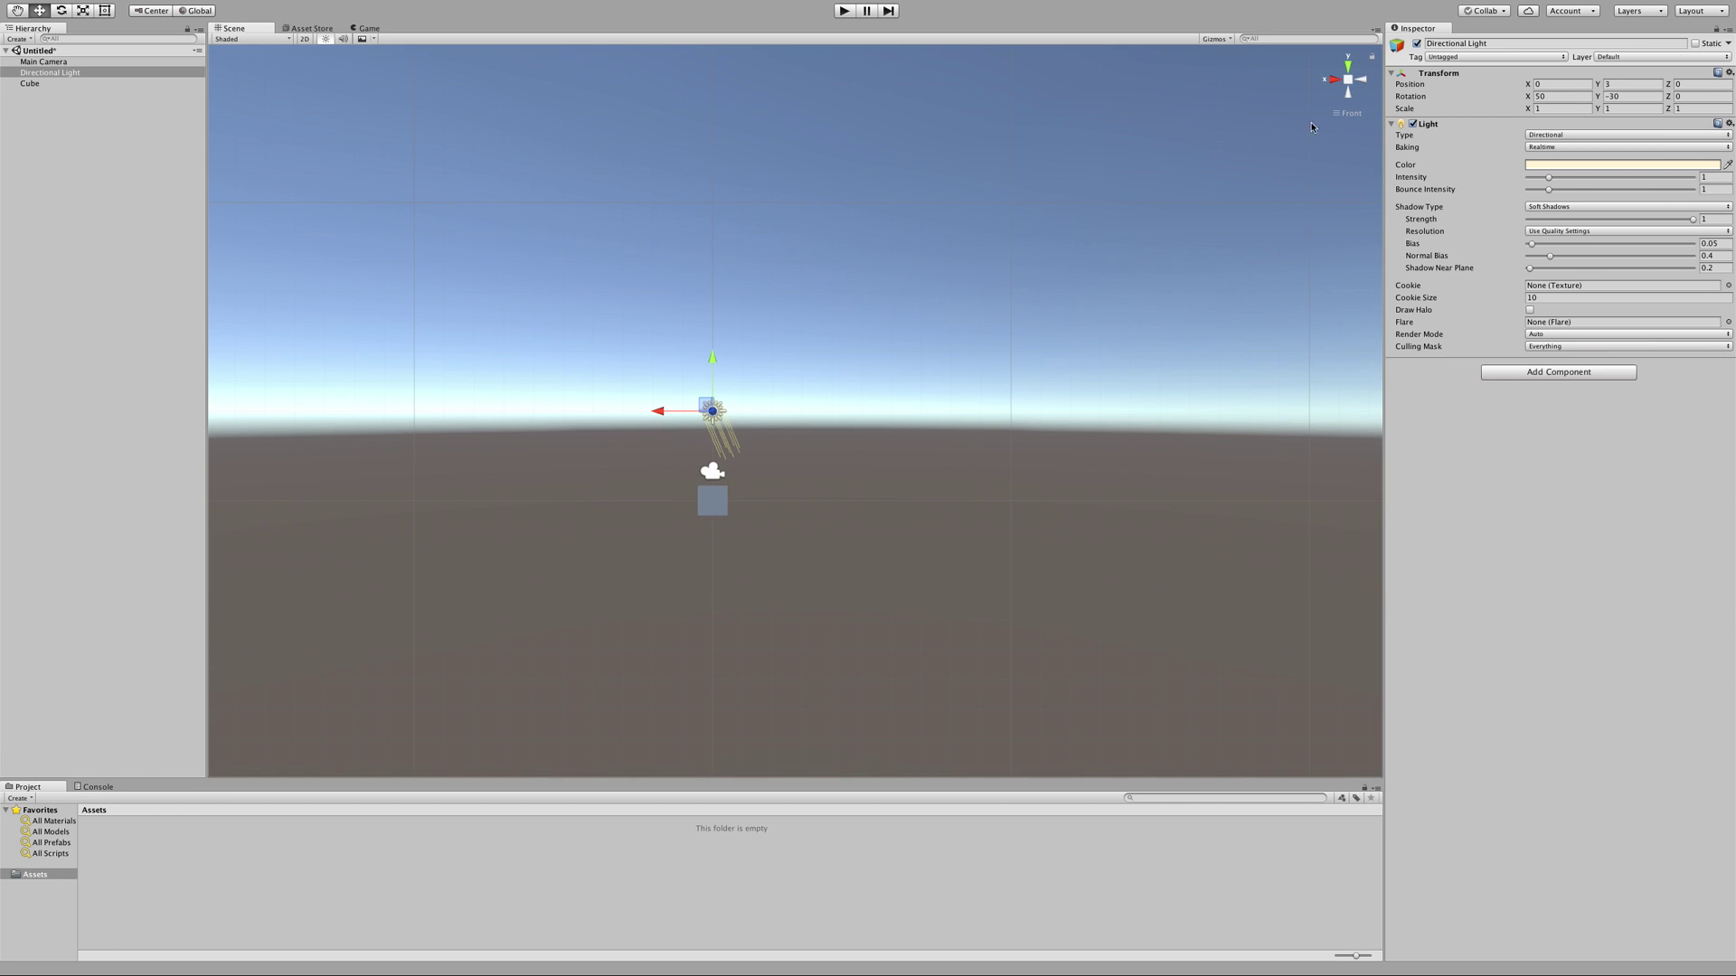
{"action": "middle_click_drag", "start_coordinate": [774, 520], "coordinate": [764, 426]}
{"action": "scroll", "coordinate": [861, 392], "scroll_direction": "up", "scroll_amount": 2}
{"action": "scroll", "coordinate": [860, 387], "scroll_direction": "up", "scroll_amount": 3}
{"action": "scroll", "coordinate": [788, 437], "scroll_direction": "down", "scroll_amount": 3}
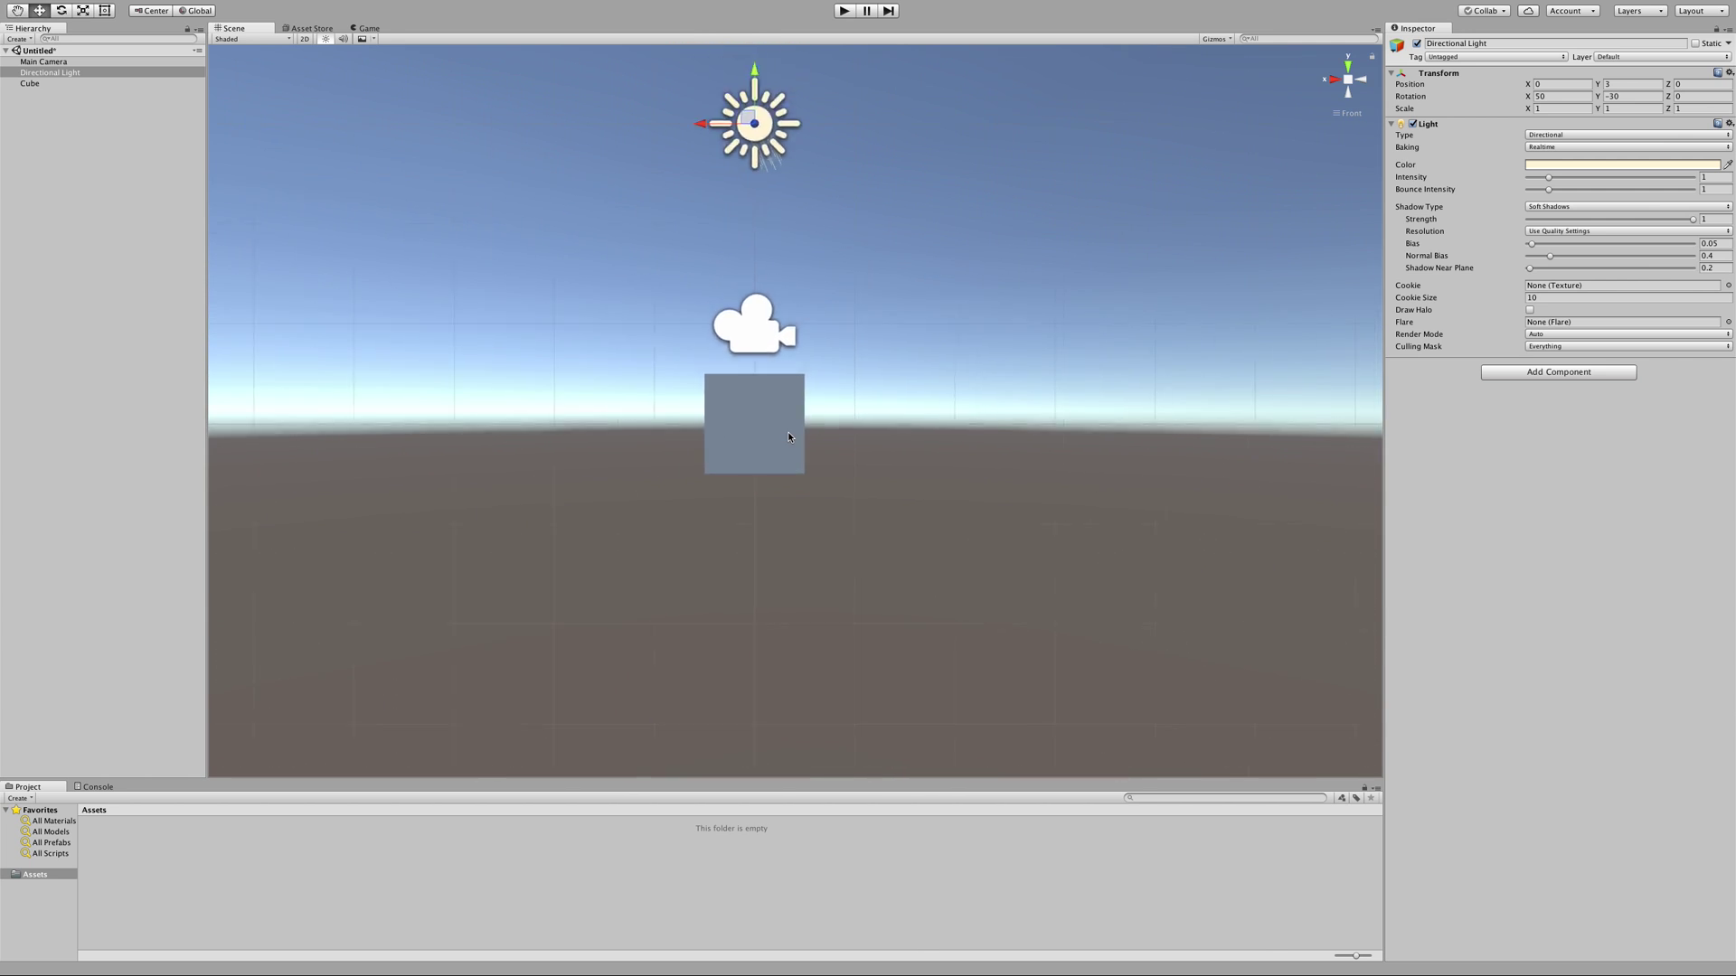
{"action": "scroll", "coordinate": [788, 436], "scroll_direction": "up", "scroll_amount": 2}
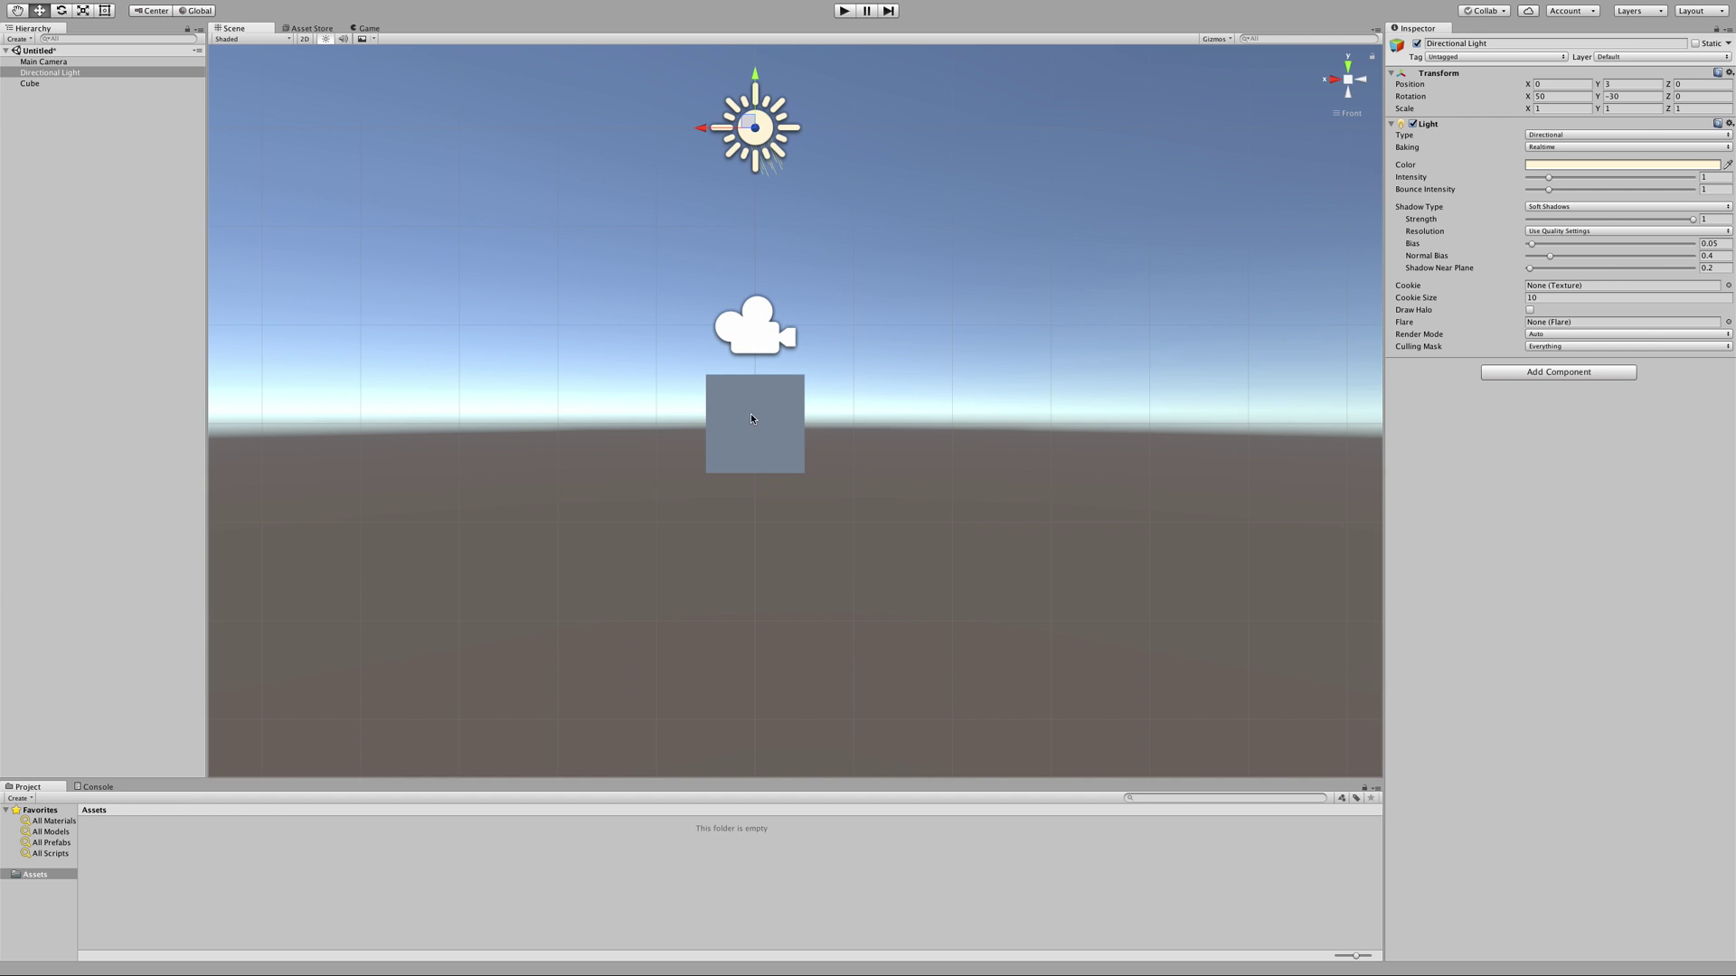
Step: Move the cube in the front view to about X -0.496, Y -0.524 and deselect it
{"action": "left_click", "coordinate": [767, 416]}
{"action": "left_click_drag", "start_coordinate": [752, 418], "coordinate": [799, 471]}
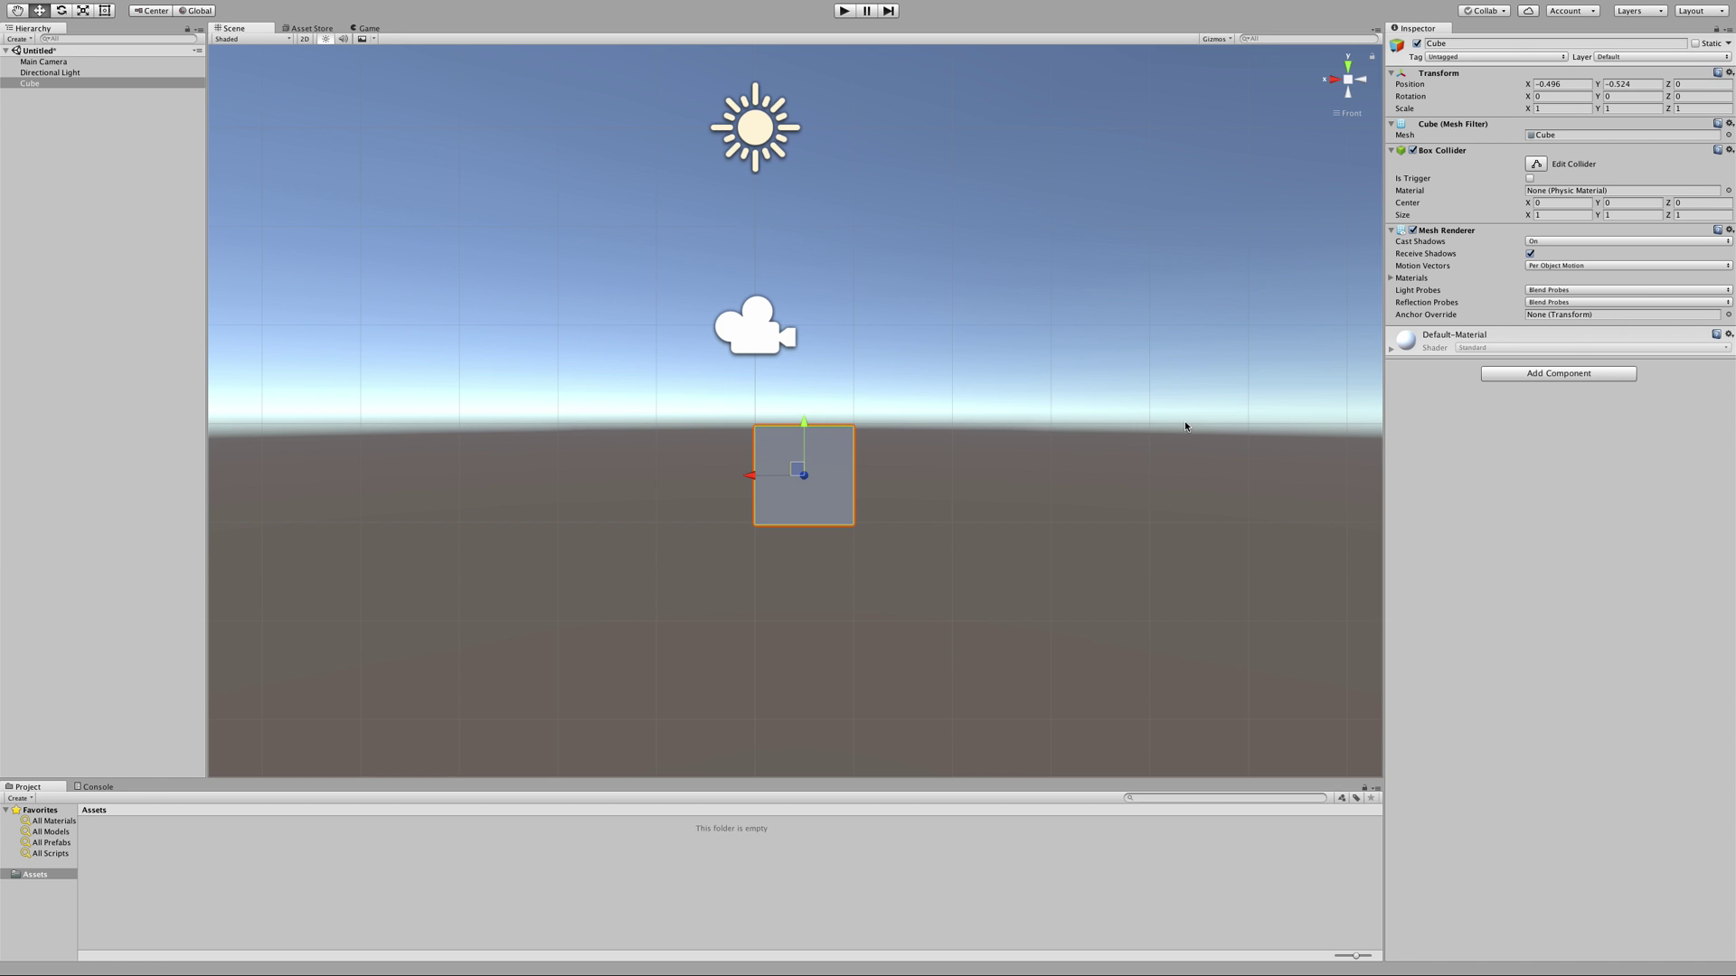
{"action": "left_click", "coordinate": [1015, 439]}
Step: Compare the perspective and isometric projections, view the scene from the bottom and return to the front view
{"action": "left_click_drag", "start_coordinate": [951, 500], "coordinate": [973, 538], "text": "alt"}
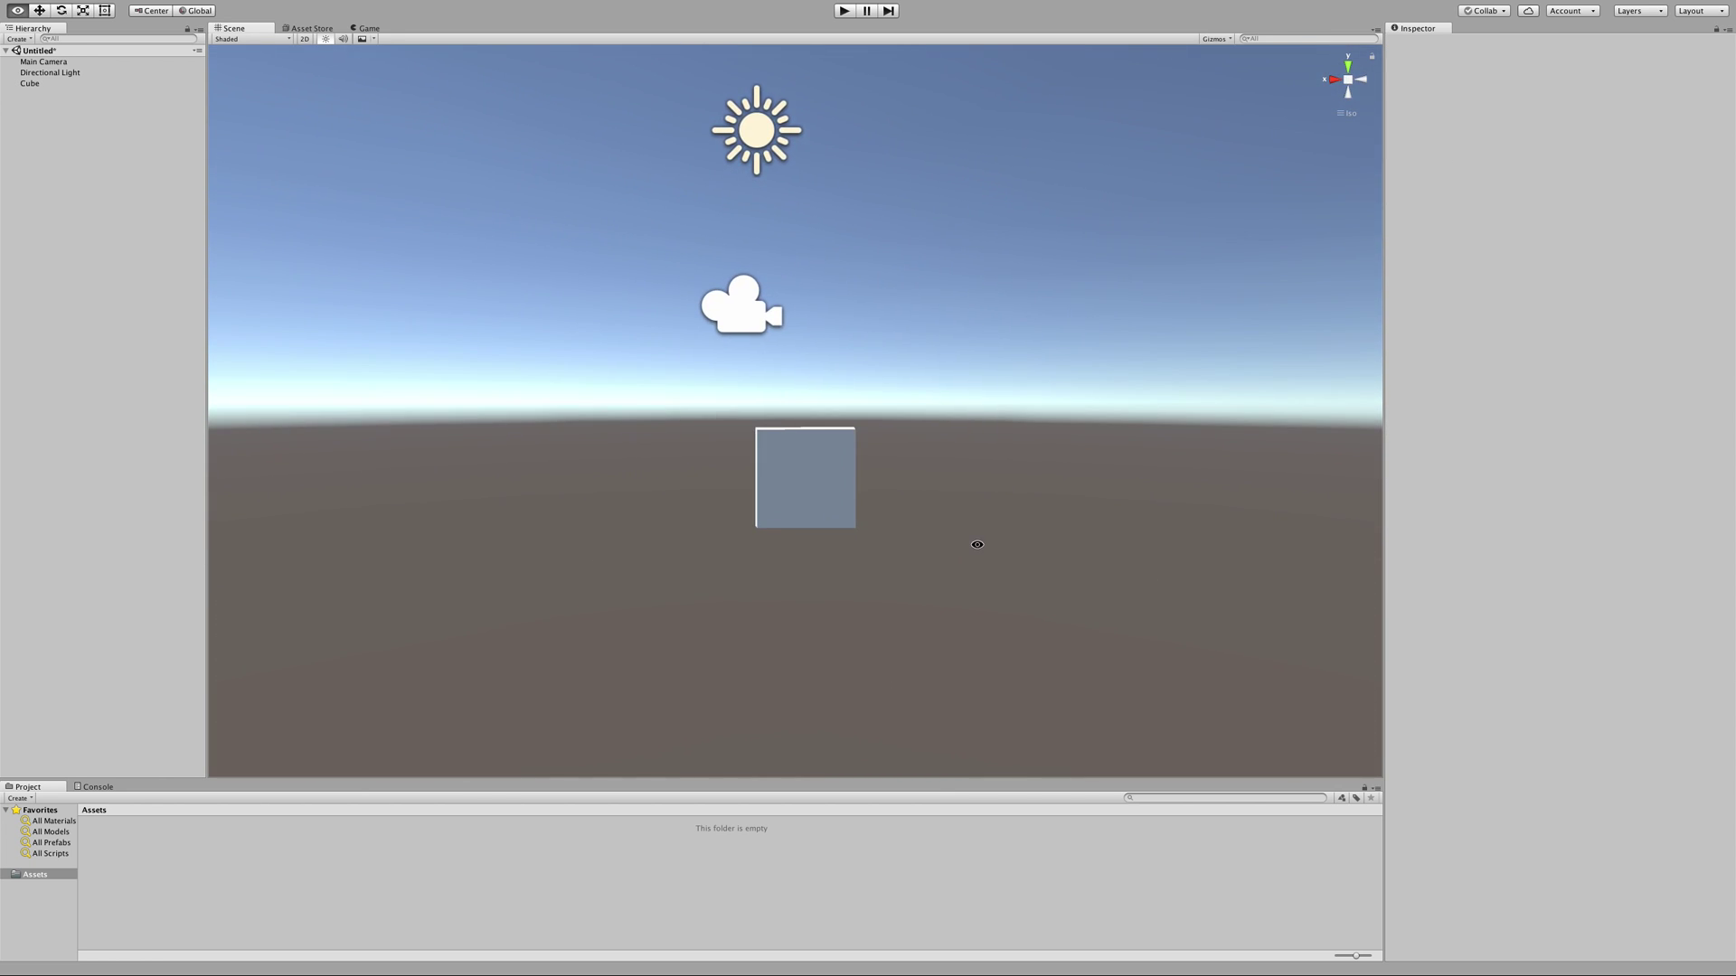
{"action": "left_click", "coordinate": [1347, 83]}
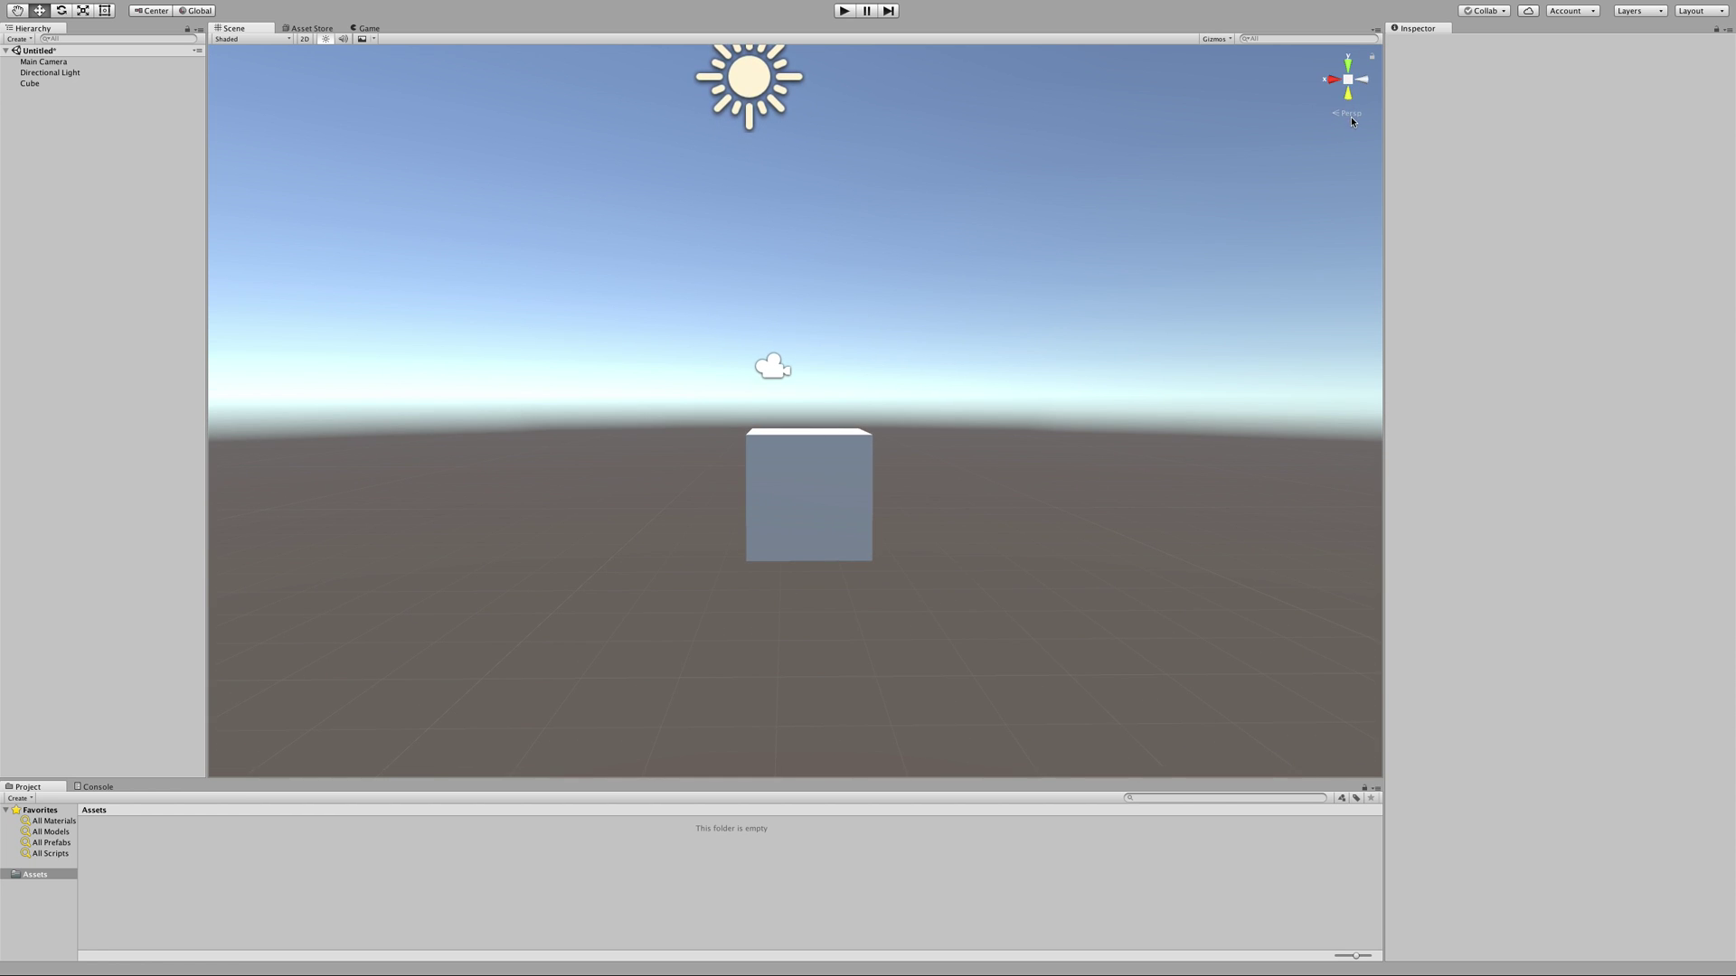
{"action": "left_click", "coordinate": [1347, 112]}
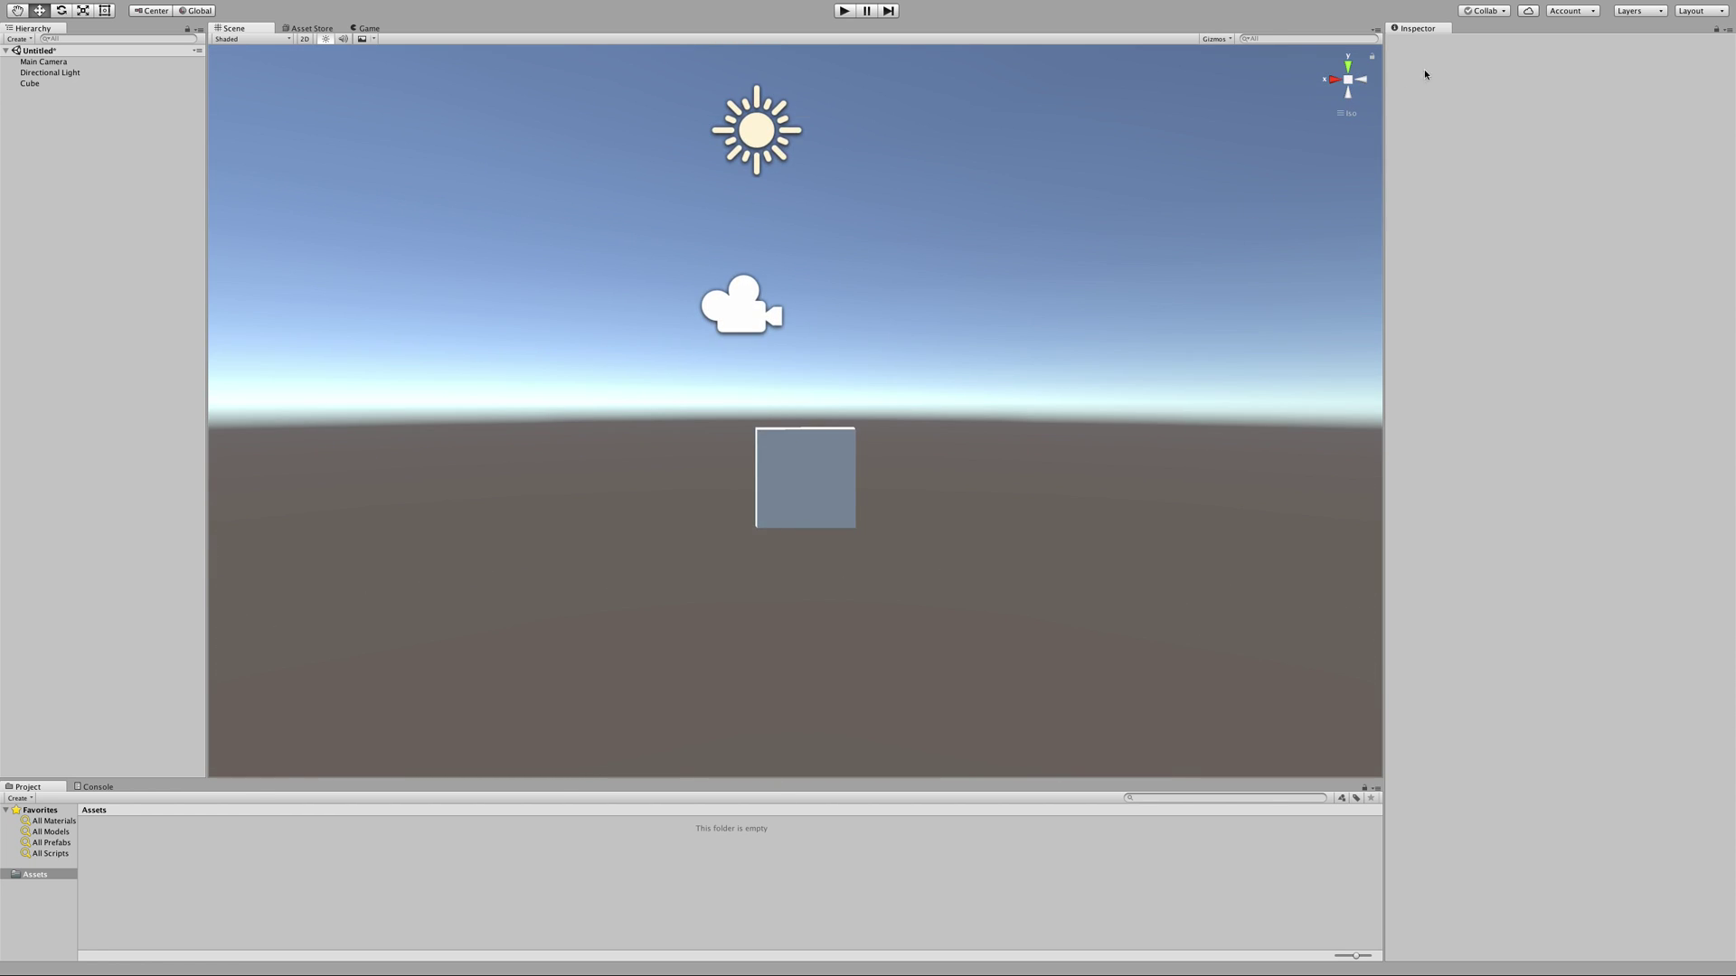
{"action": "left_click", "coordinate": [1348, 94]}
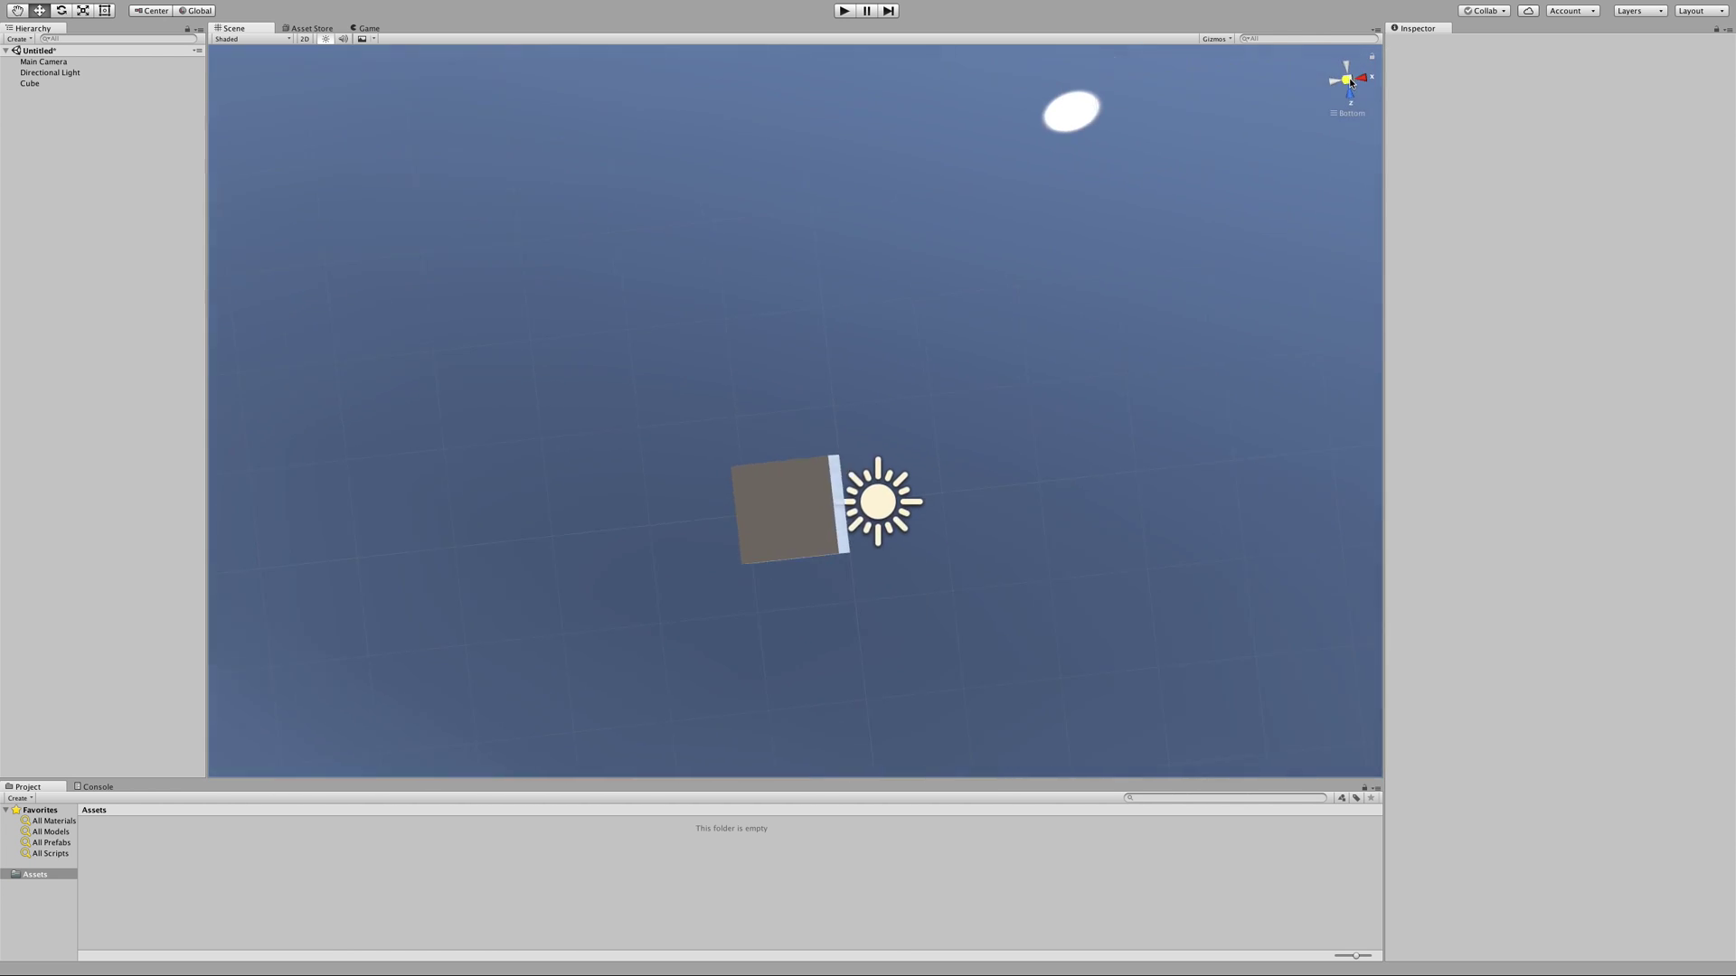
{"action": "left_click", "coordinate": [1350, 98]}
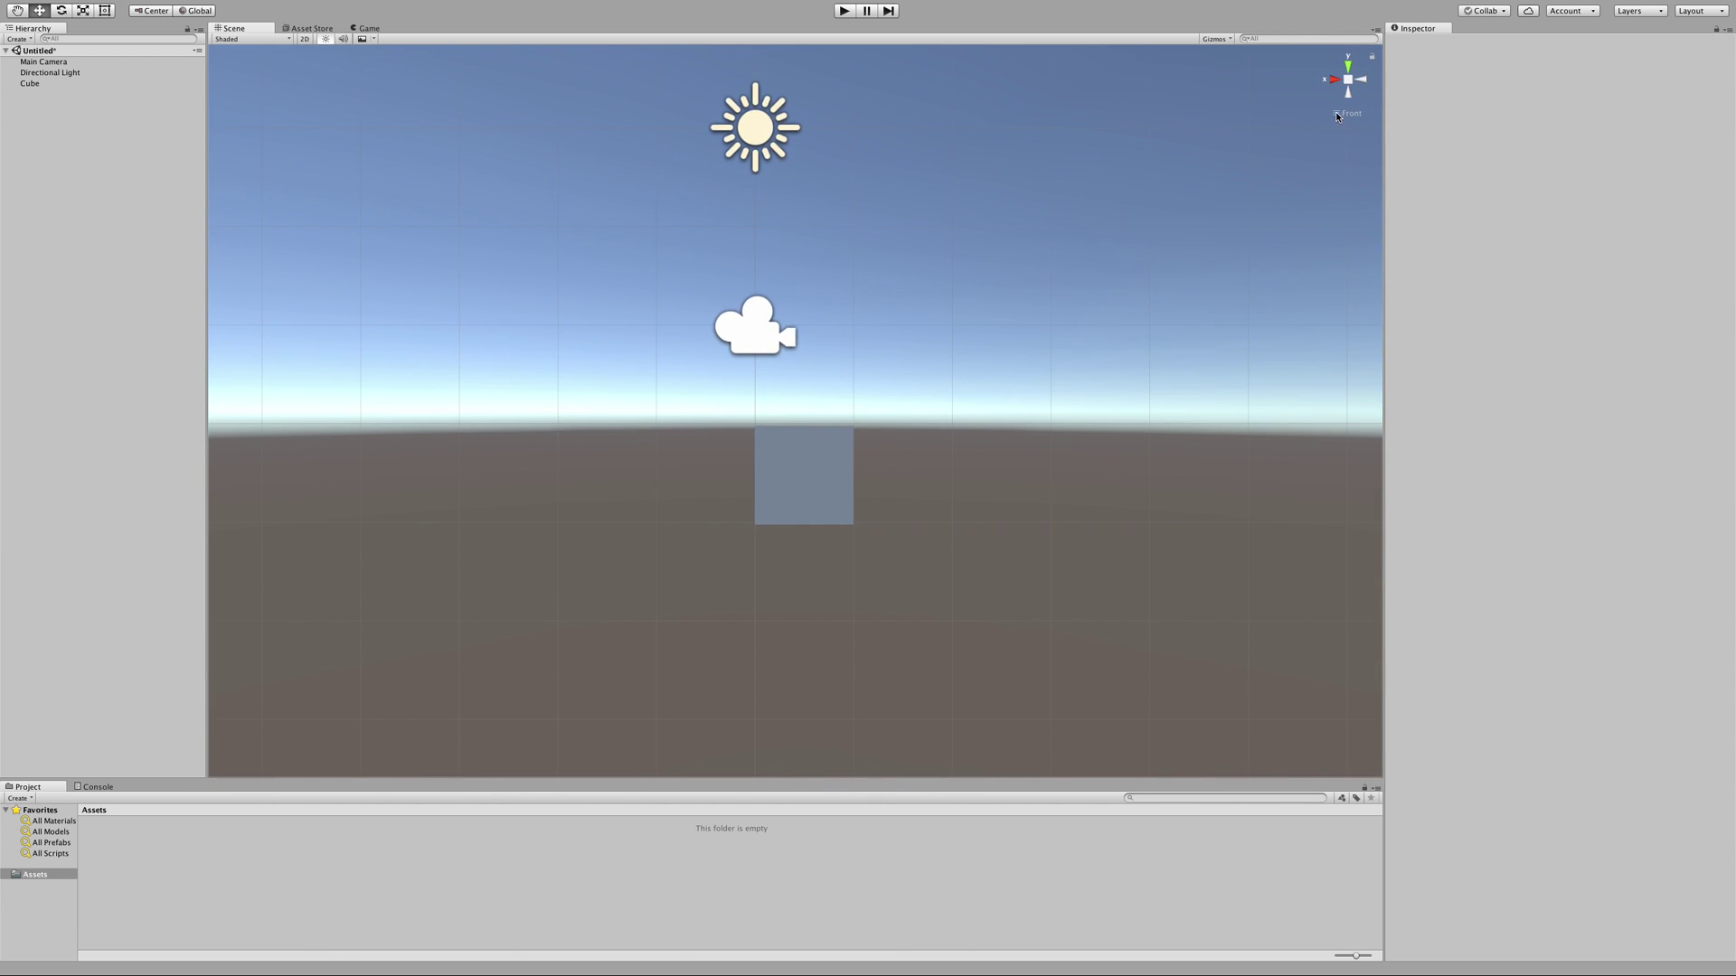
Step: Move the cube slightly upward in the front view to line it up with the grid, and deselect it
{"action": "left_click", "coordinate": [811, 476]}
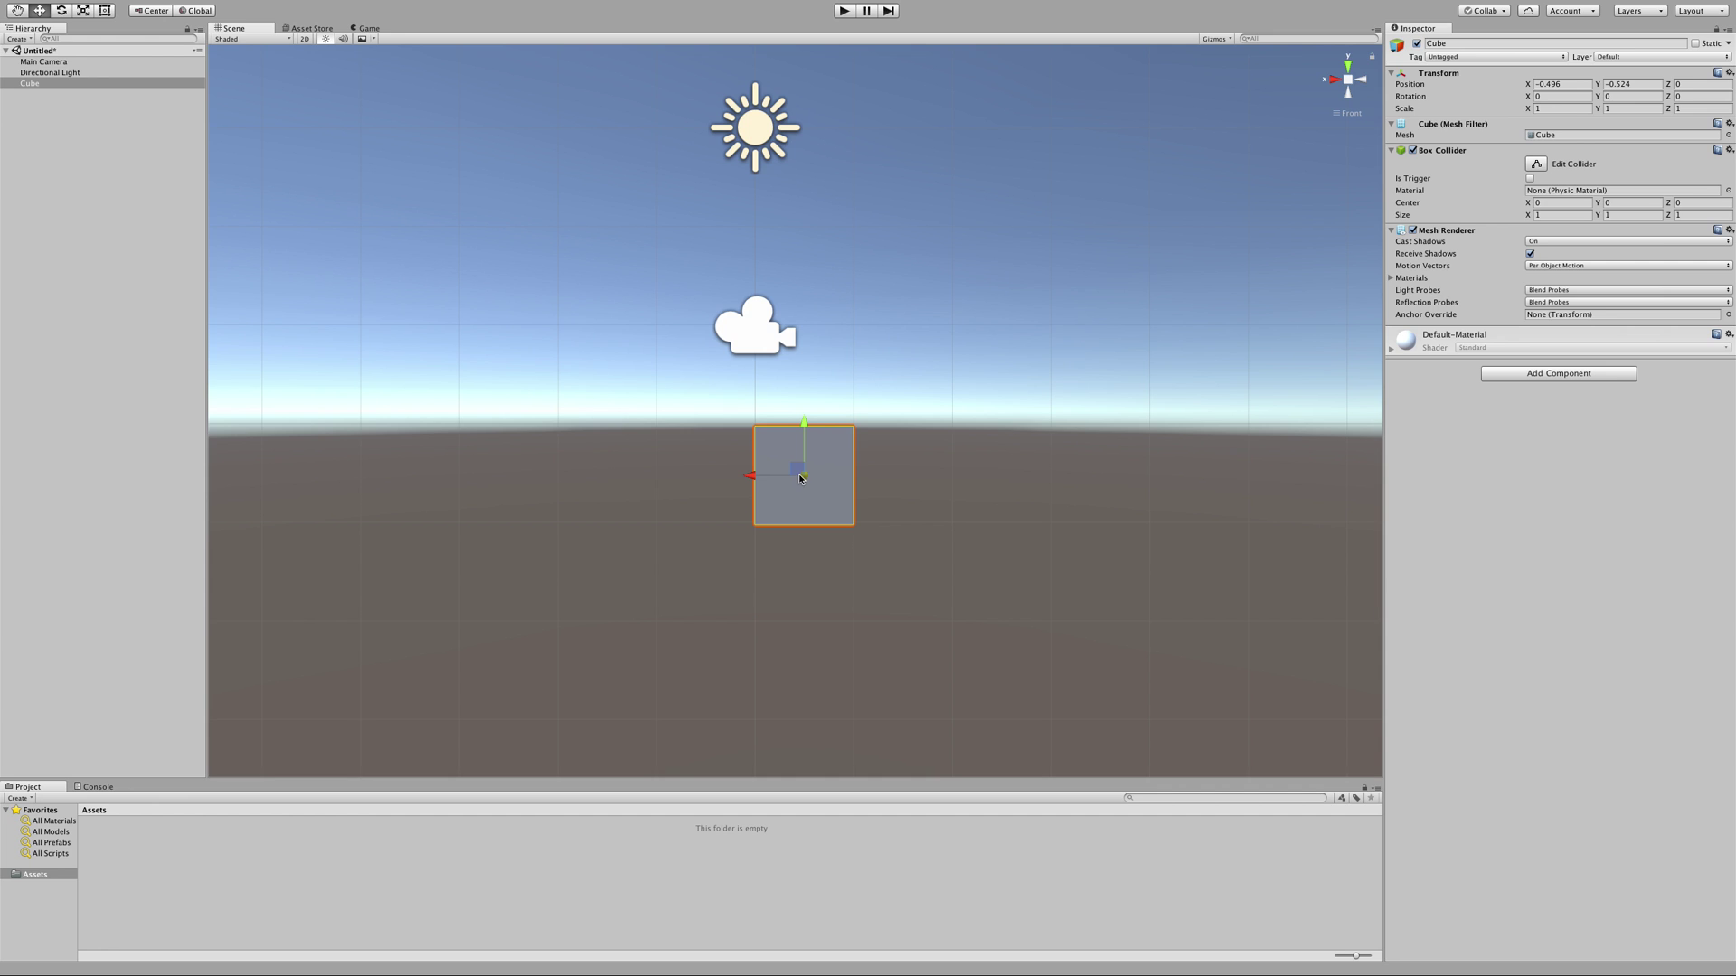
{"action": "left_click_drag", "start_coordinate": [805, 446], "coordinate": [811, 440]}
{"action": "left_click", "coordinate": [970, 444]}
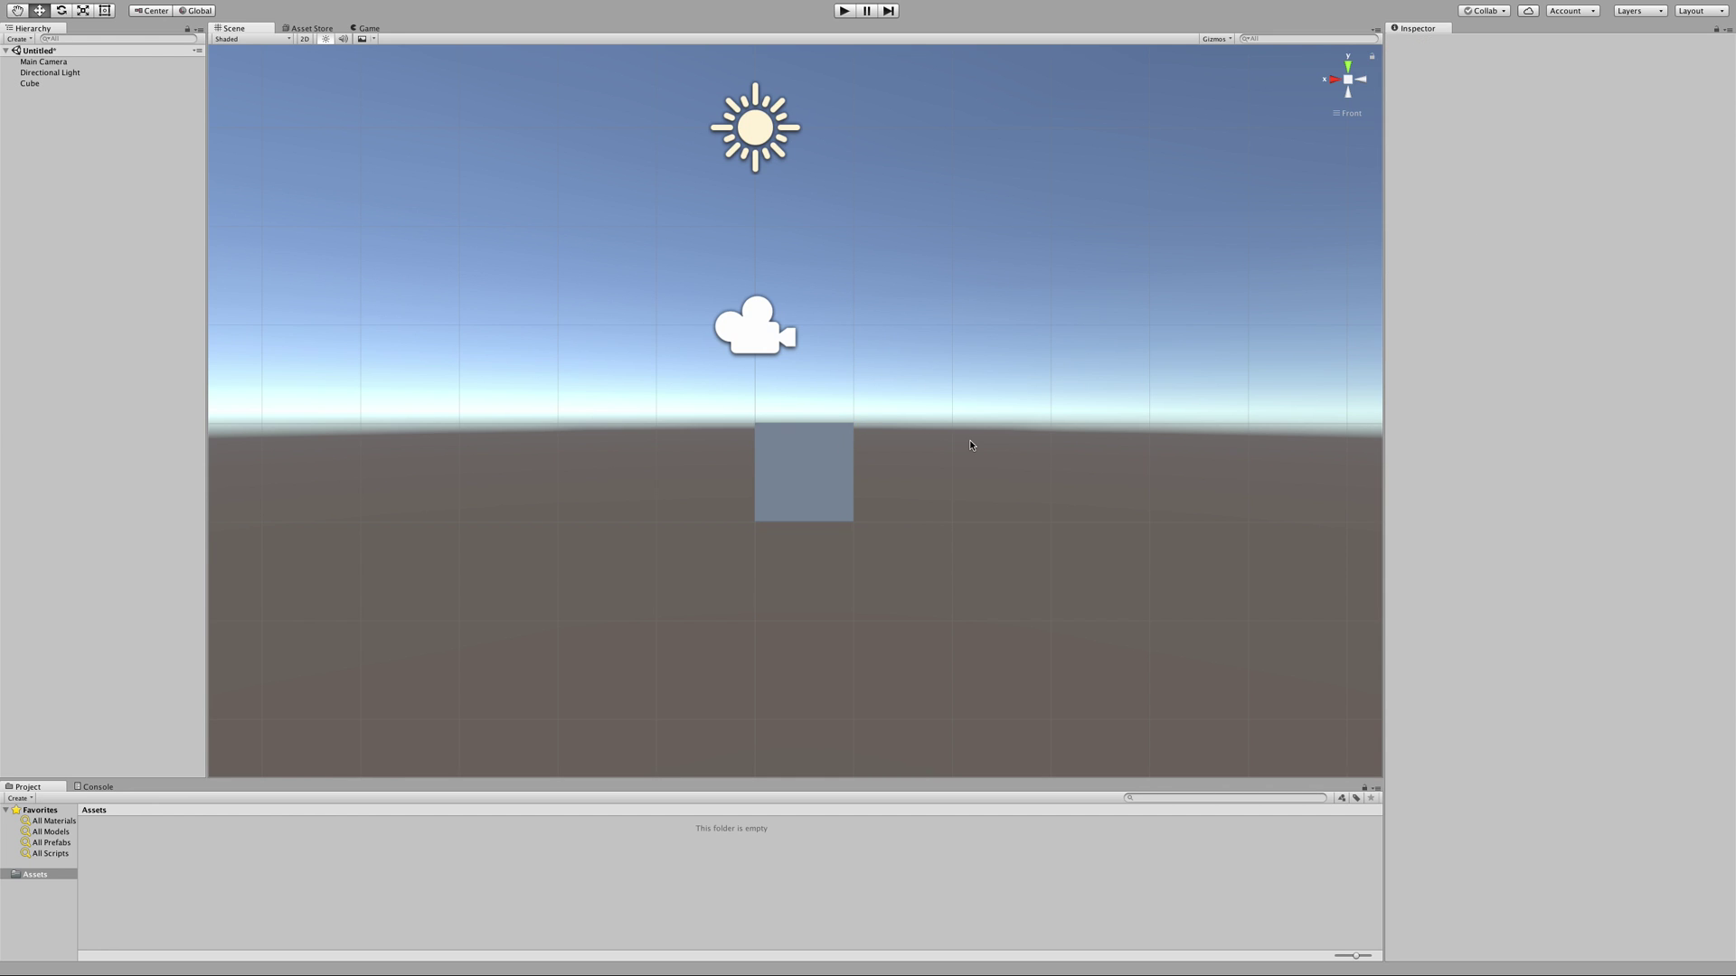
Step: Examine the scene at an angle in isometric projection, switch back to perspective and view the cube from other sides
{"action": "left_click_drag", "start_coordinate": [964, 439], "coordinate": [865, 461], "text": "alt"}
{"action": "left_click_drag", "start_coordinate": [919, 410], "coordinate": [759, 531], "text": "alt"}
{"action": "scroll", "coordinate": [876, 431], "scroll_direction": "down", "scroll_amount": 5}
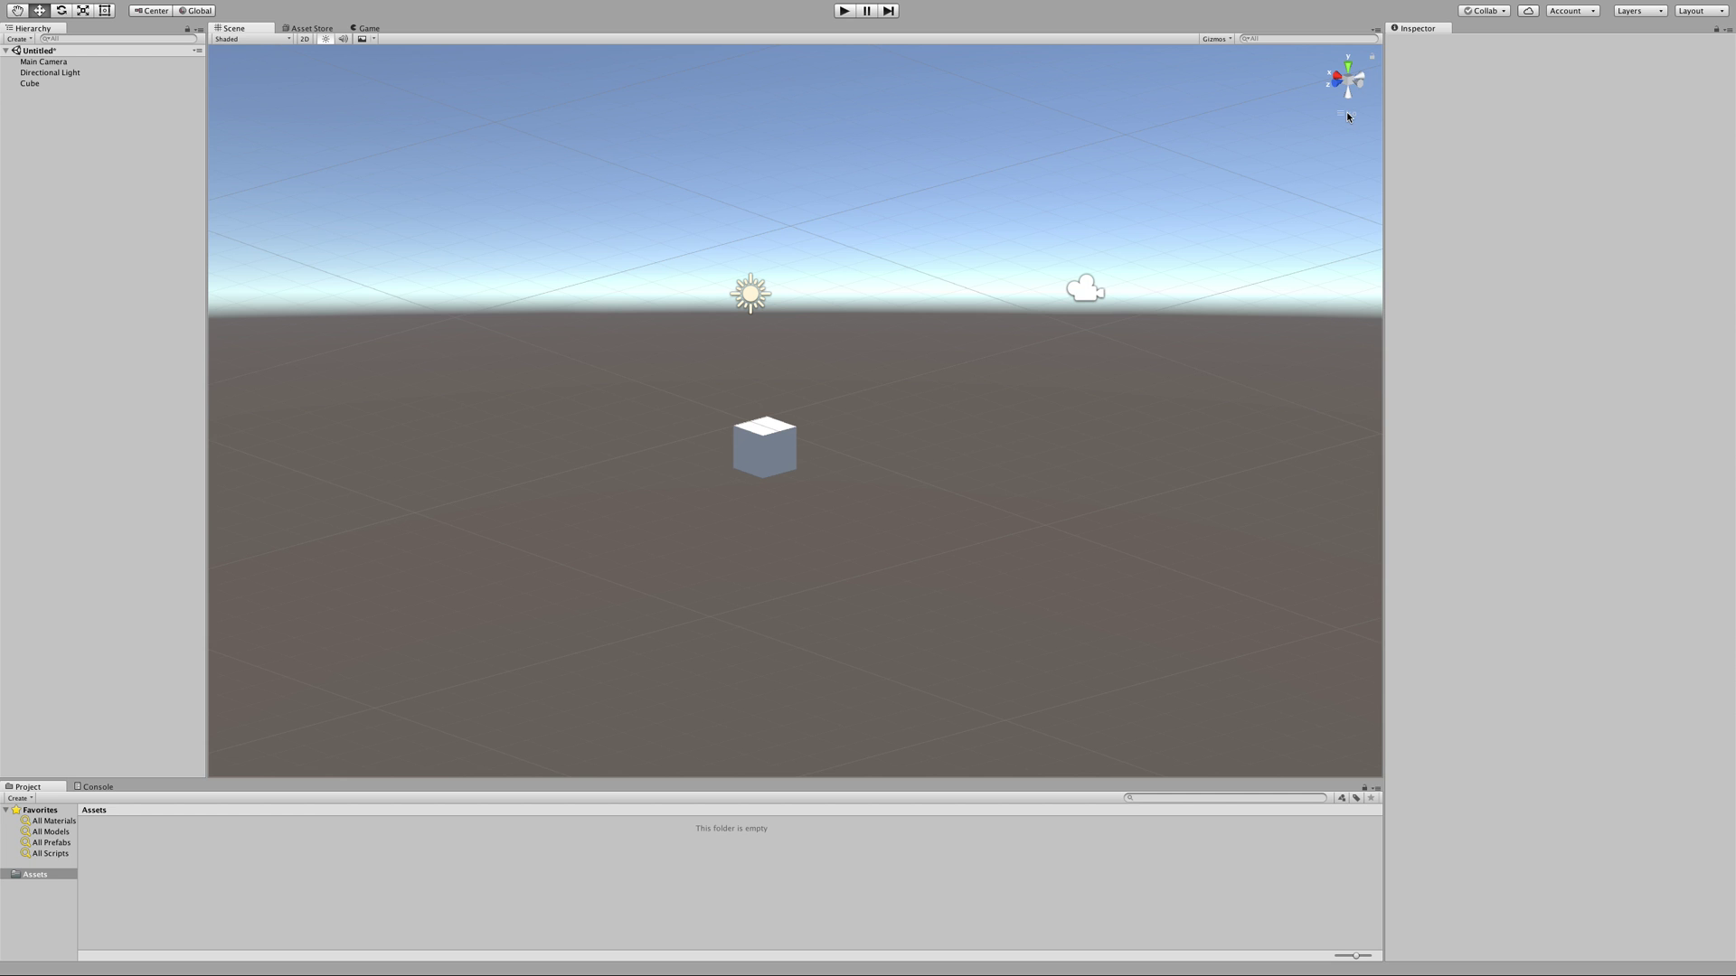
{"action": "left_click_drag", "start_coordinate": [1168, 288], "coordinate": [1121, 298], "text": "alt"}
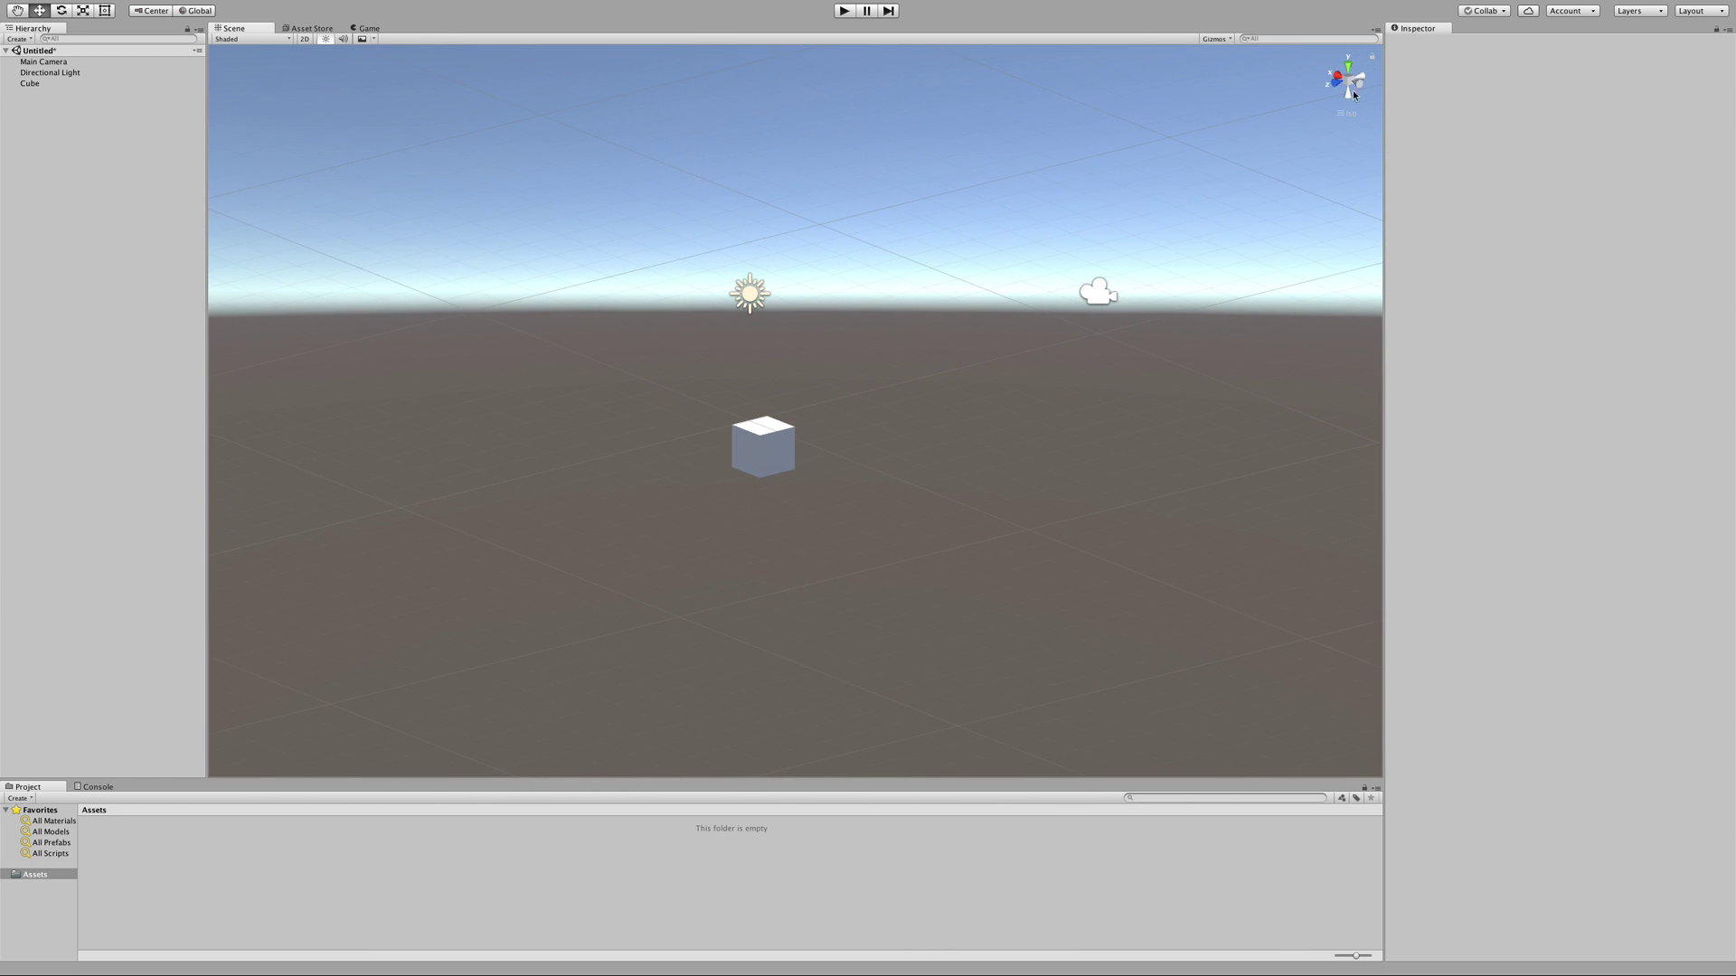
{"action": "left_click", "coordinate": [1352, 117]}
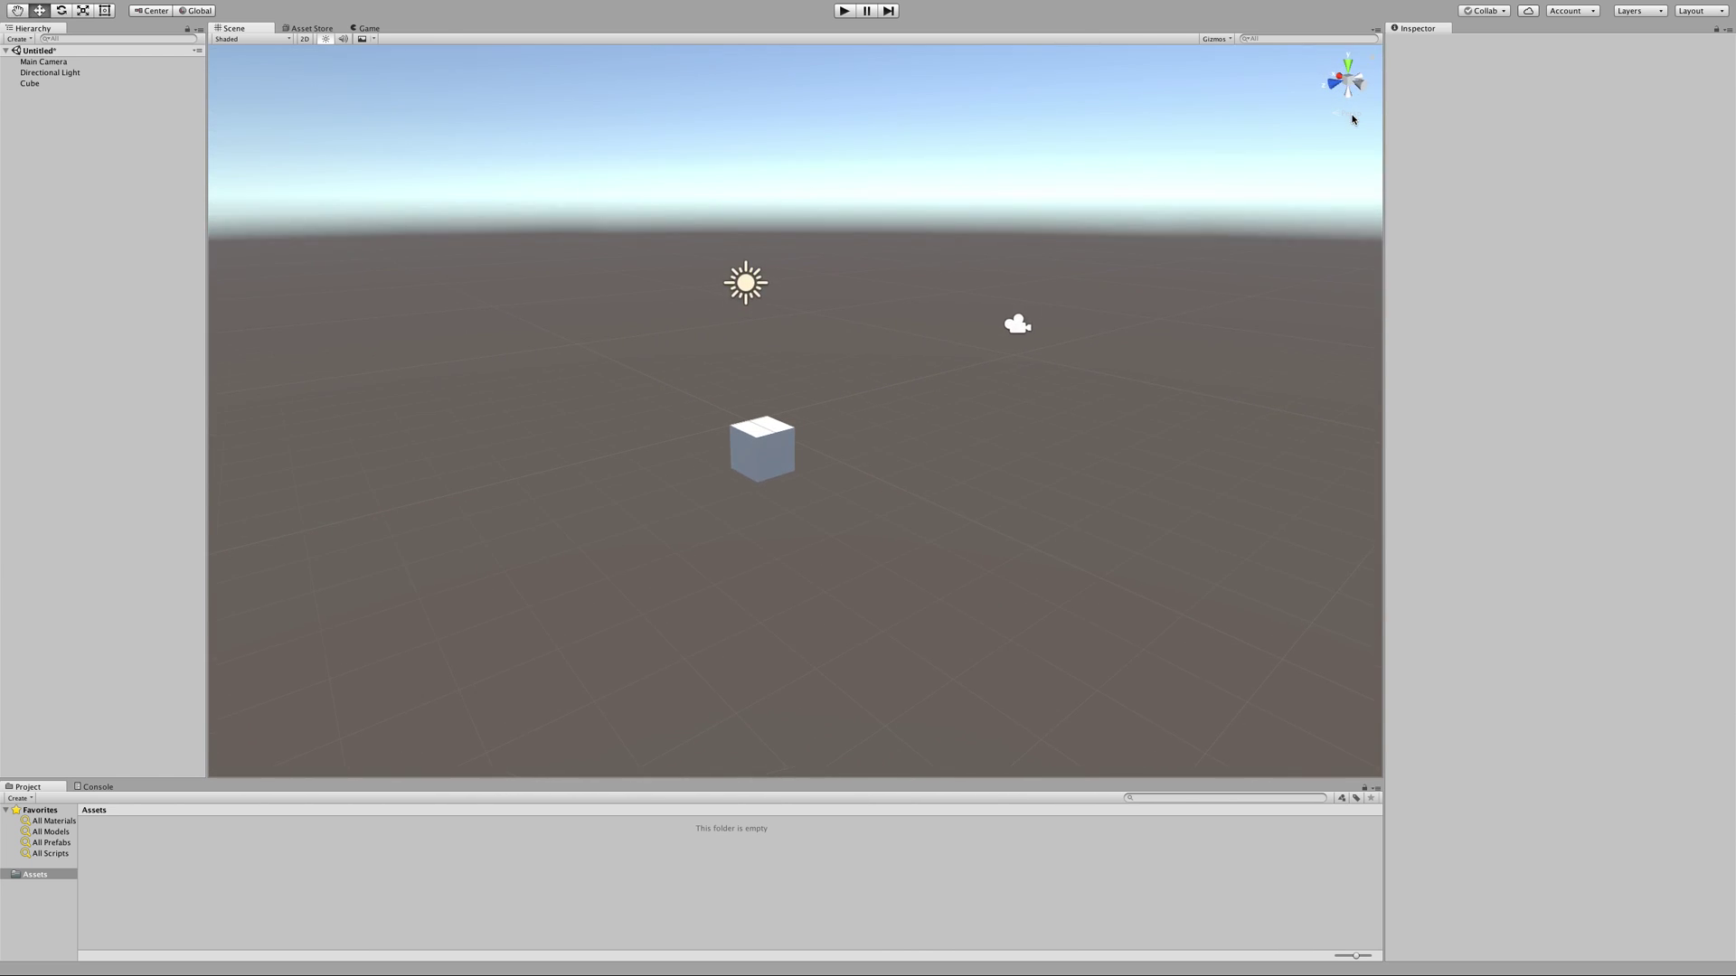
{"action": "left_click_drag", "start_coordinate": [887, 395], "coordinate": [1034, 374], "text": "alt"}
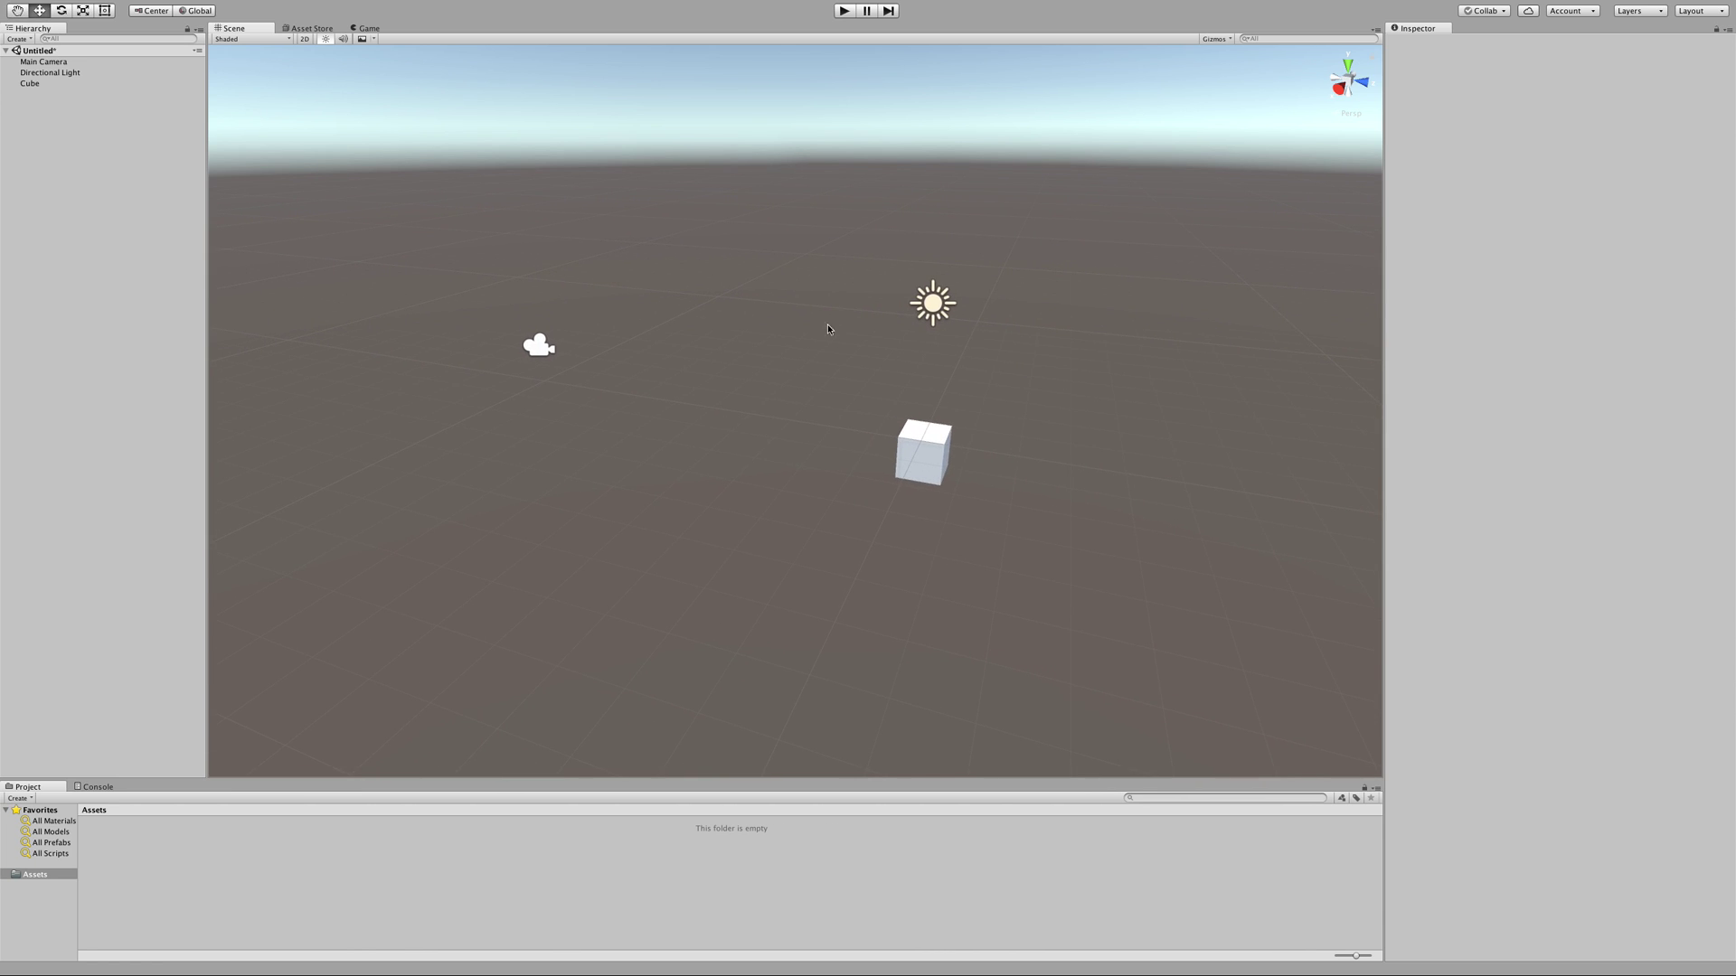
{"action": "mouse_move", "coordinate": [831, 366]}
{"action": "left_mouse_down", "text": "alt"}
{"action": "mouse_move", "coordinate": [867, 357]}
{"action": "mouse_move", "coordinate": [809, 356]}
{"action": "mouse_move", "coordinate": [810, 383]}
{"action": "mouse_move", "coordinate": [817, 368]}
{"action": "left_mouse_up", "text": "alt"}
{"action": "right_click_drag", "start_coordinate": [817, 368], "coordinate": [875, 352], "text": "alt"}
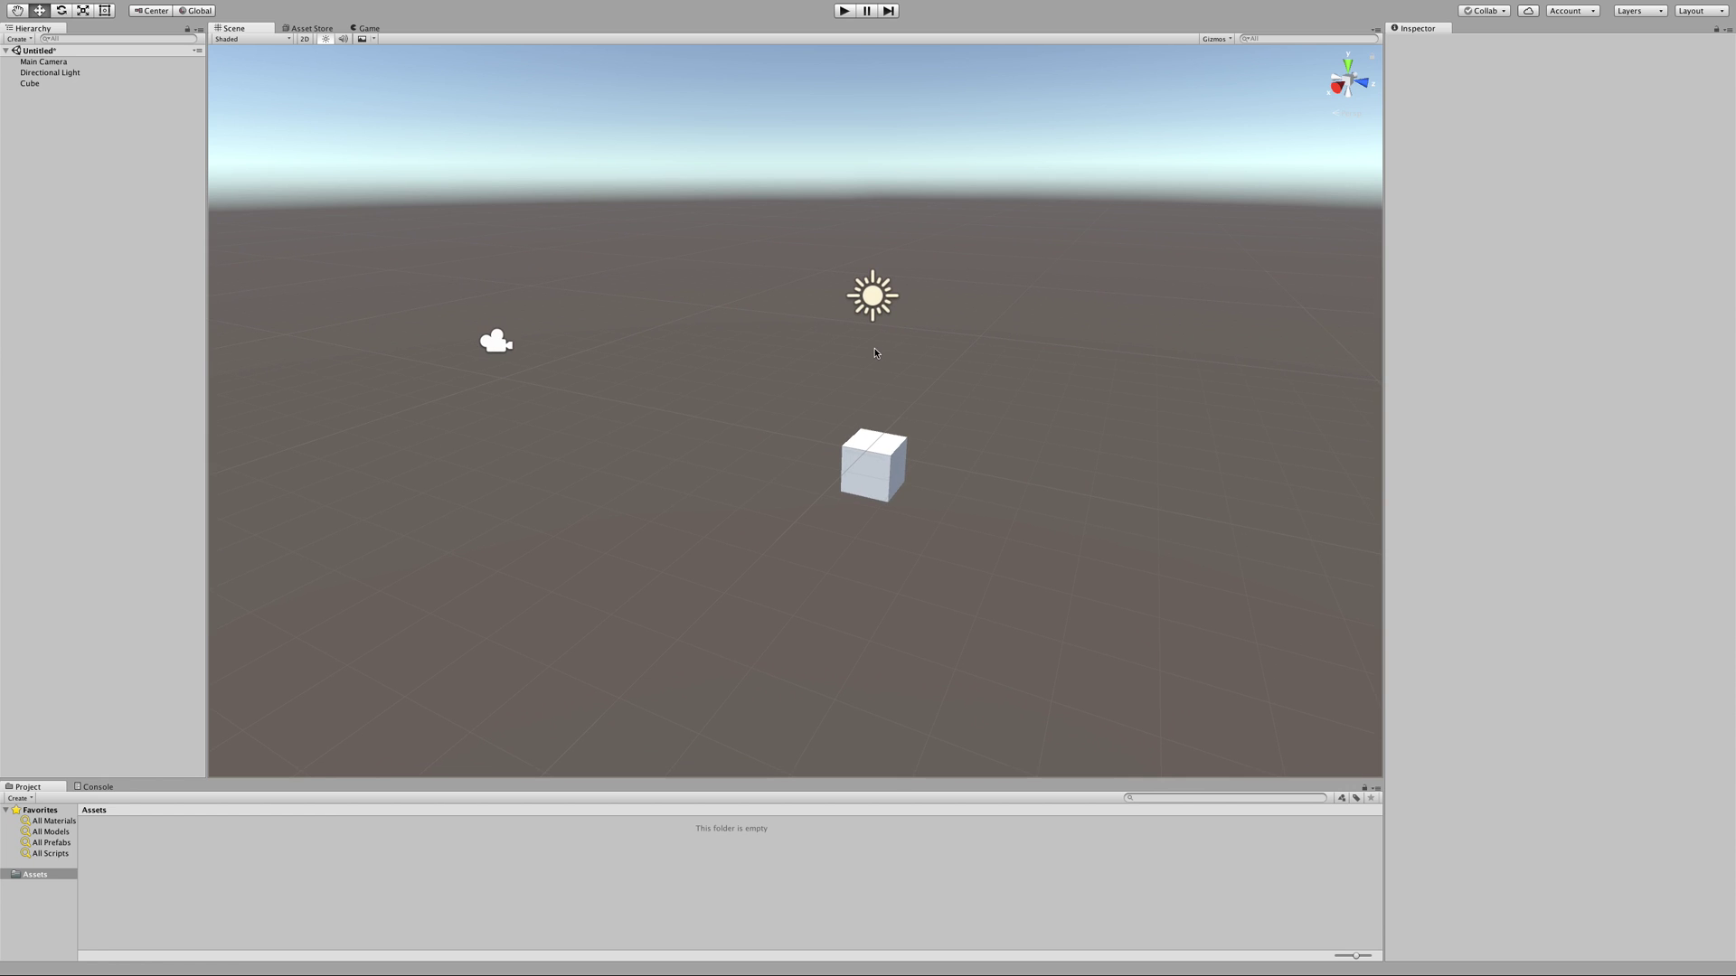
{"action": "mouse_move", "coordinate": [875, 353]}
{"action": "left_mouse_down", "text": "alt"}
{"action": "mouse_move", "coordinate": [913, 355]}
{"action": "mouse_move", "coordinate": [850, 353]}
{"action": "mouse_move", "coordinate": [868, 353]}
{"action": "left_mouse_up", "text": "alt"}
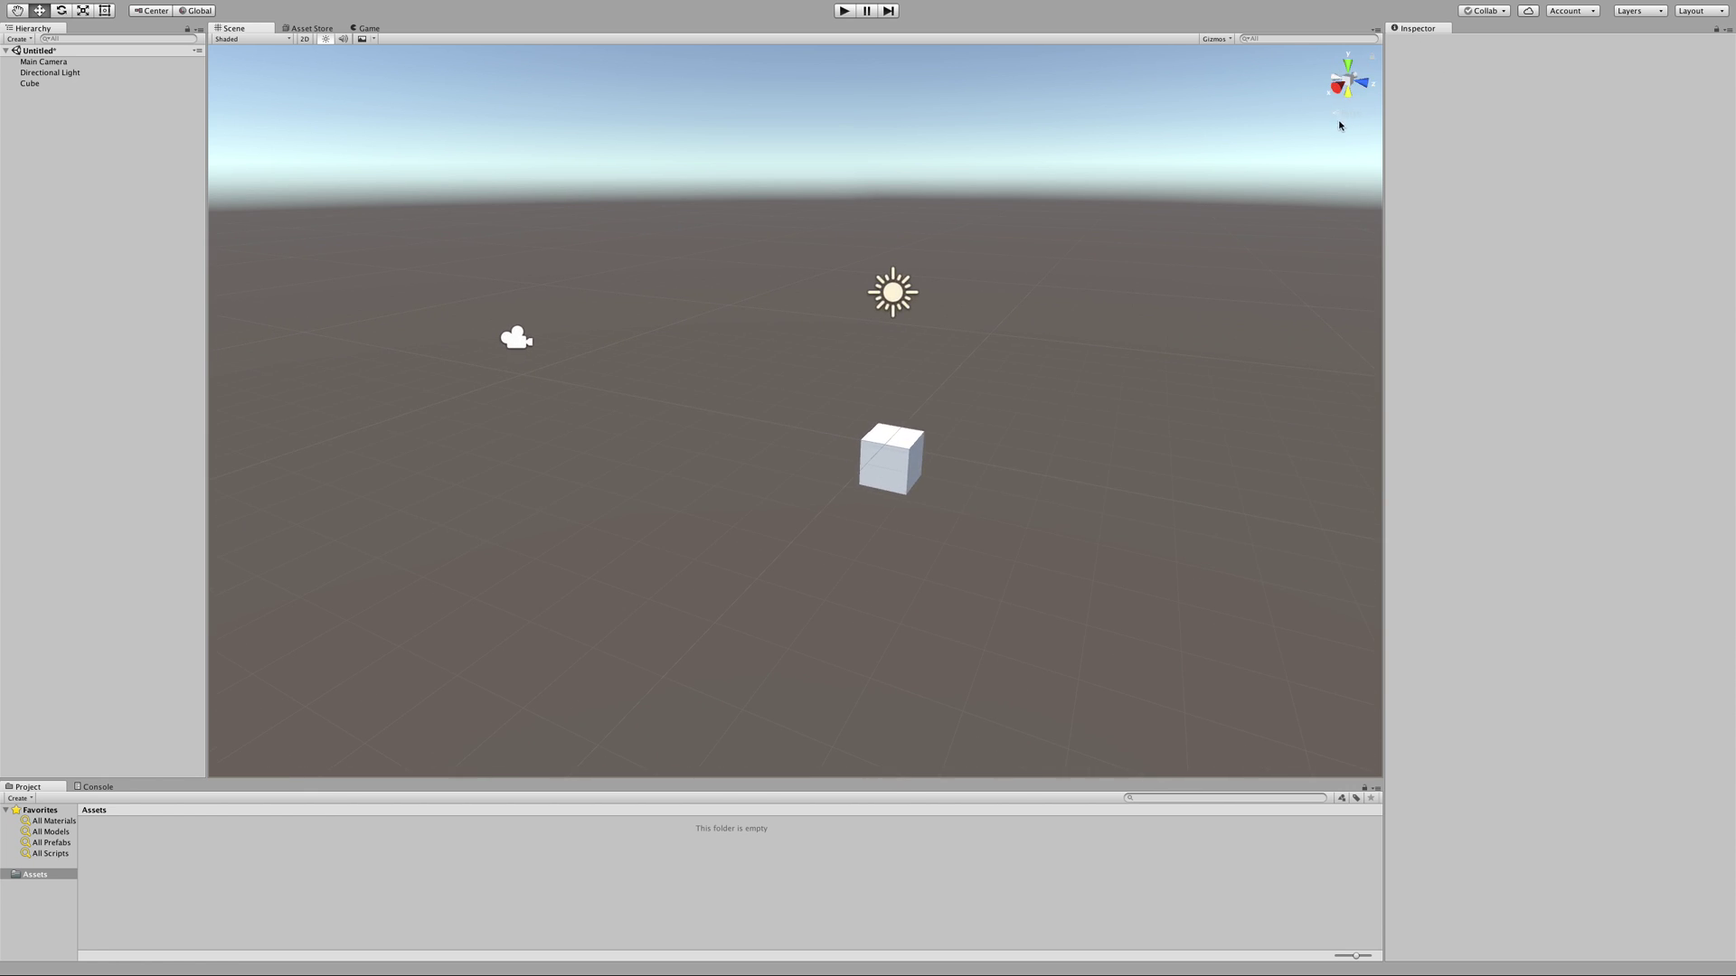